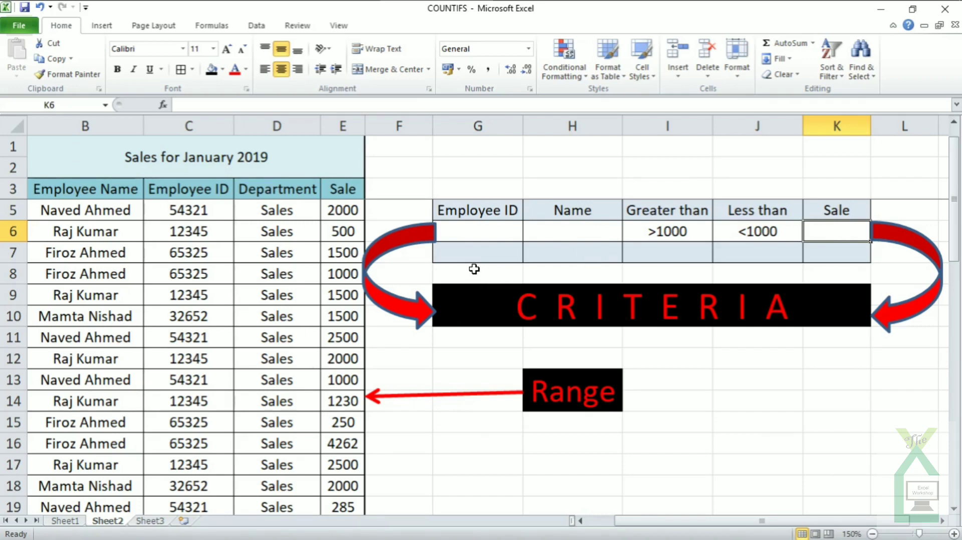
- Enter a COUNTIF formula in G6 over the range C5:C44, with the employee ID from C5 as a quoted criterion
{"action": "left_click", "coordinate": [496, 233]}
{"action": "type", "text": "="}
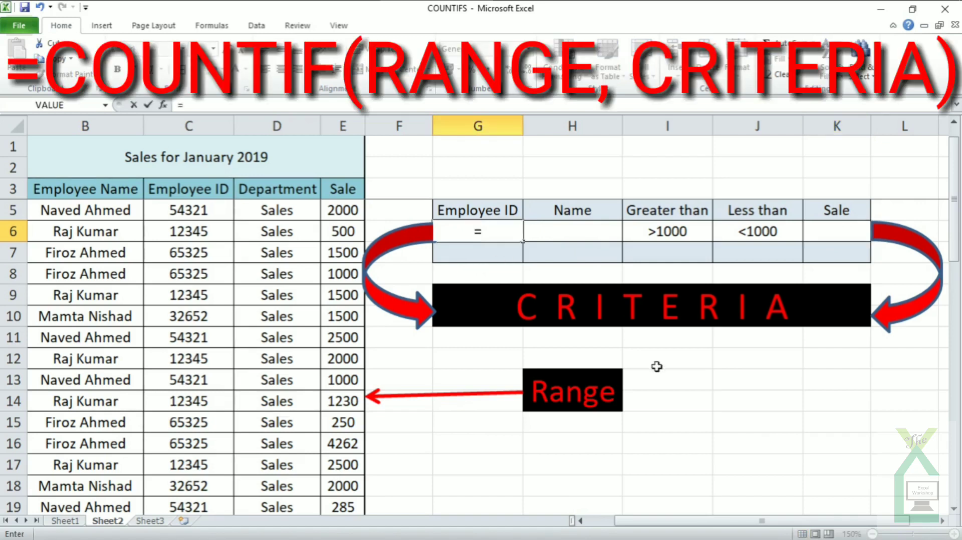
{"action": "type", "text": "count"}
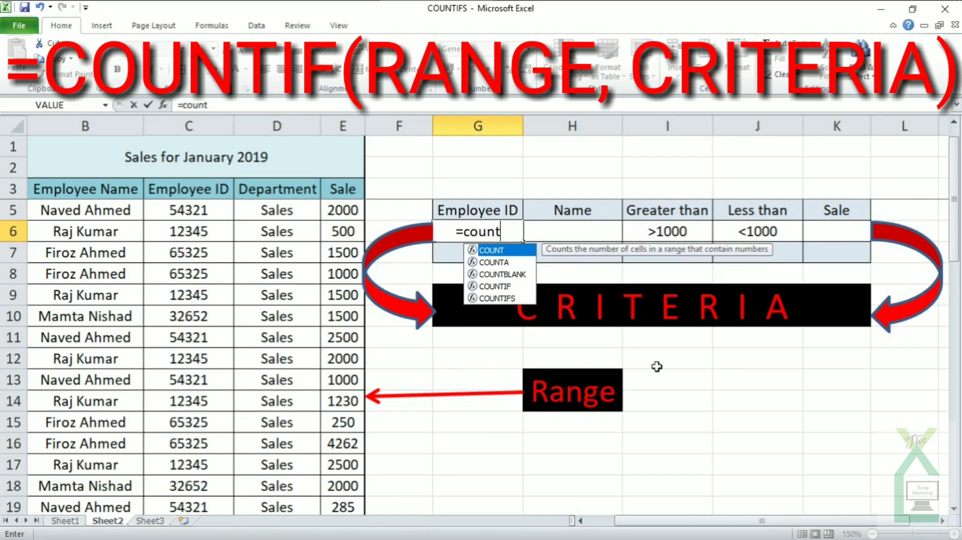
{"action": "type", "text": "i"}
{"action": "key", "text": "Tab"}
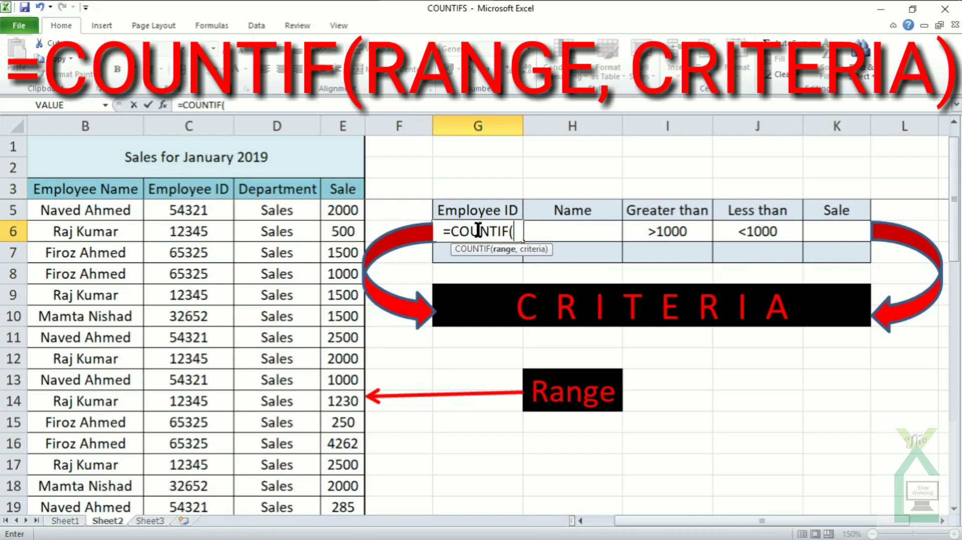
{"action": "left_click", "coordinate": [208, 213]}
{"action": "key", "text": "ctrl+shift+Down"}
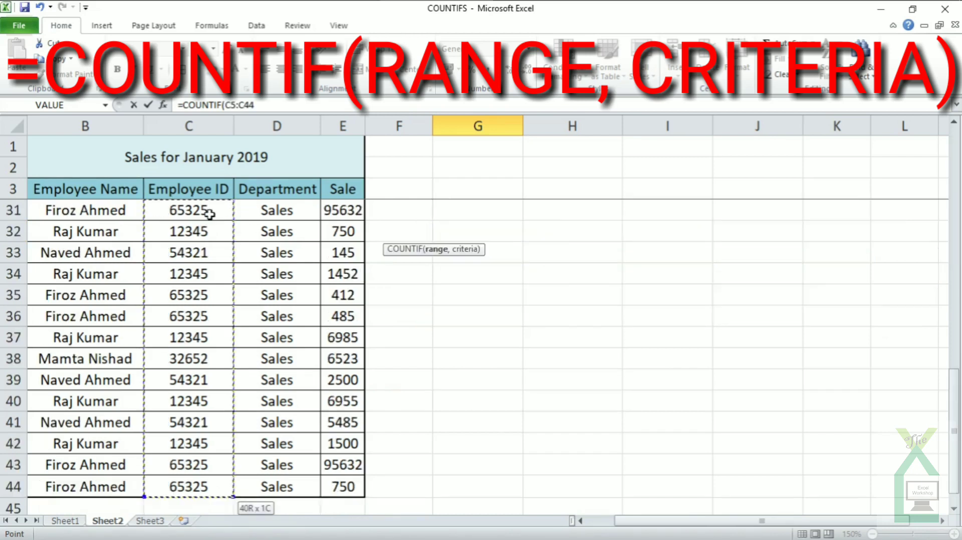
{"action": "type", "text": ","}
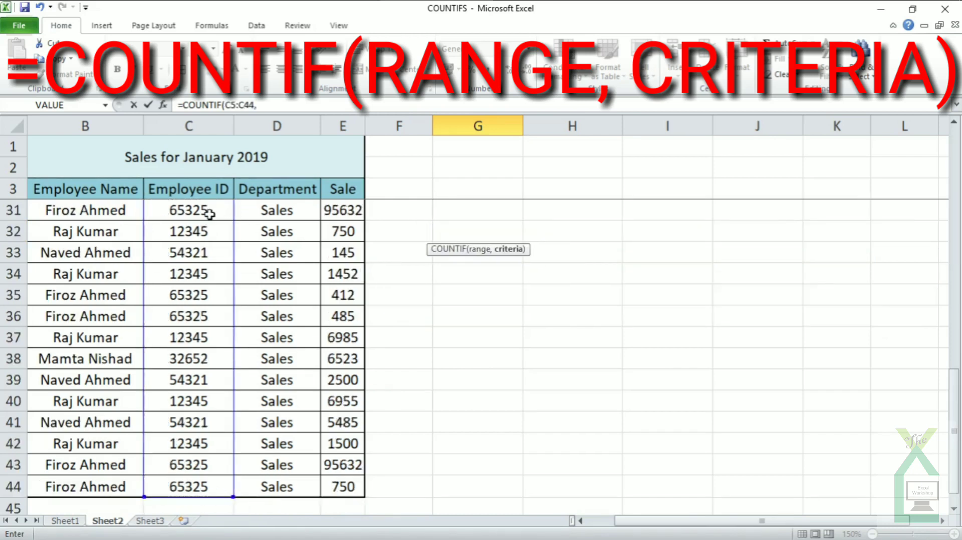
{"action": "key", "text": "Up"}
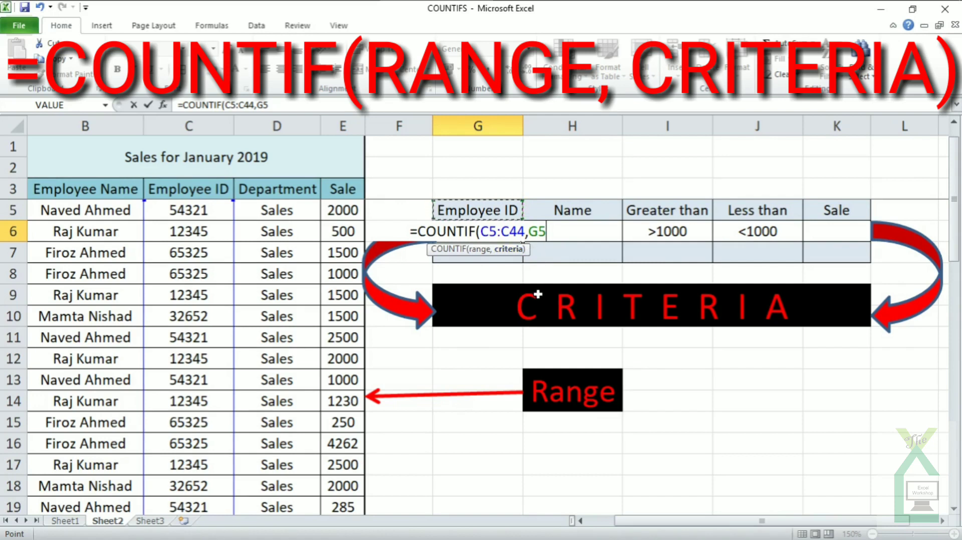
{"action": "key", "text": "BackSpace"}
{"action": "key", "text": "BackSpace"}
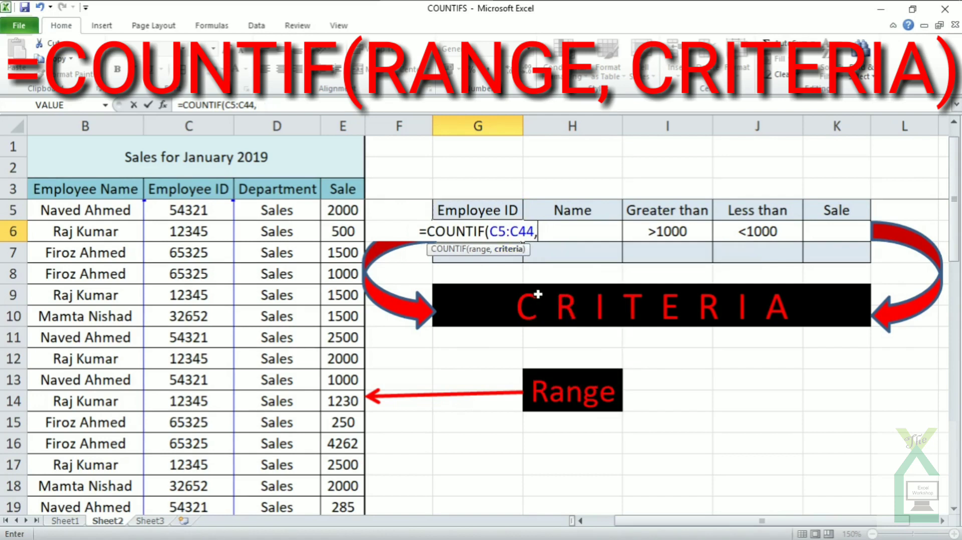
{"action": "type", "text": "\""}
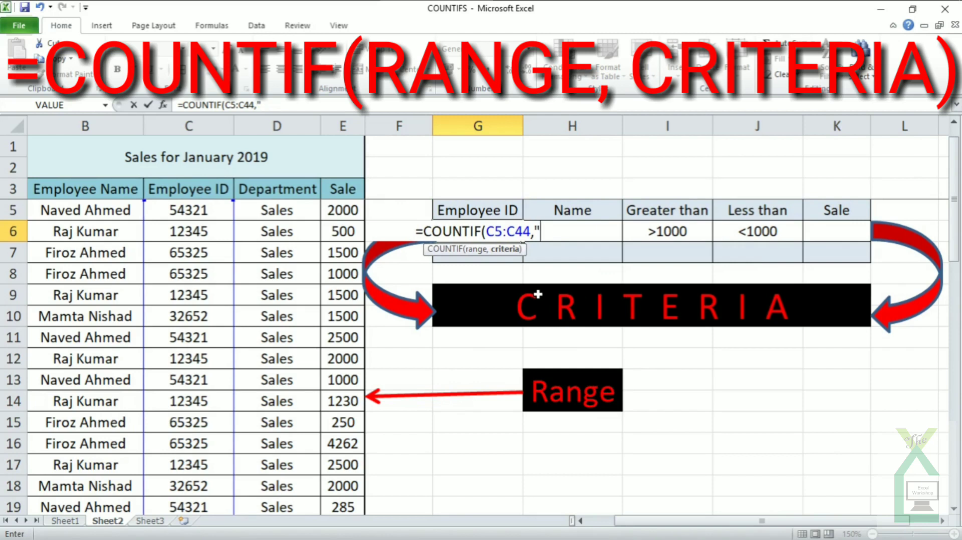
{"action": "type", "text": "54321"}
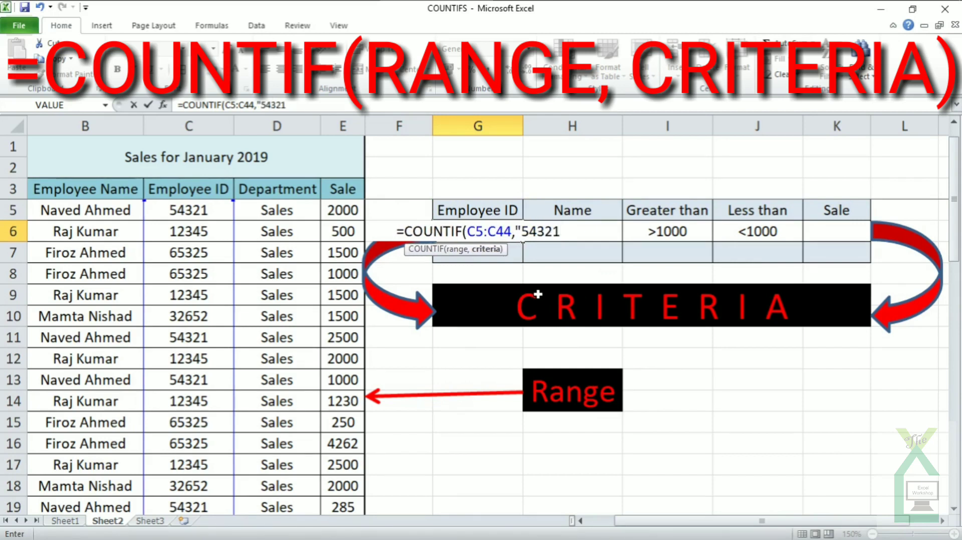
{"action": "type", "text": "\")"}
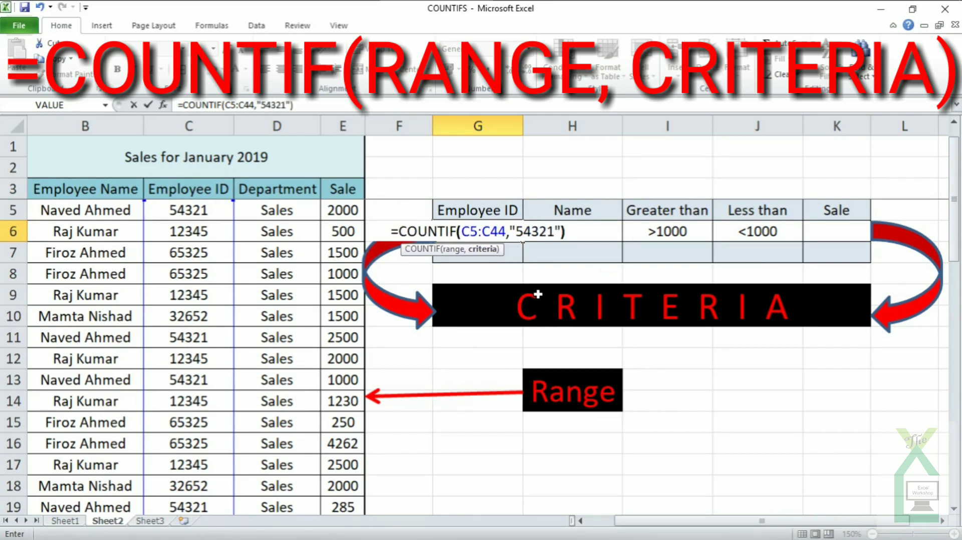
{"action": "key", "text": "Return"}
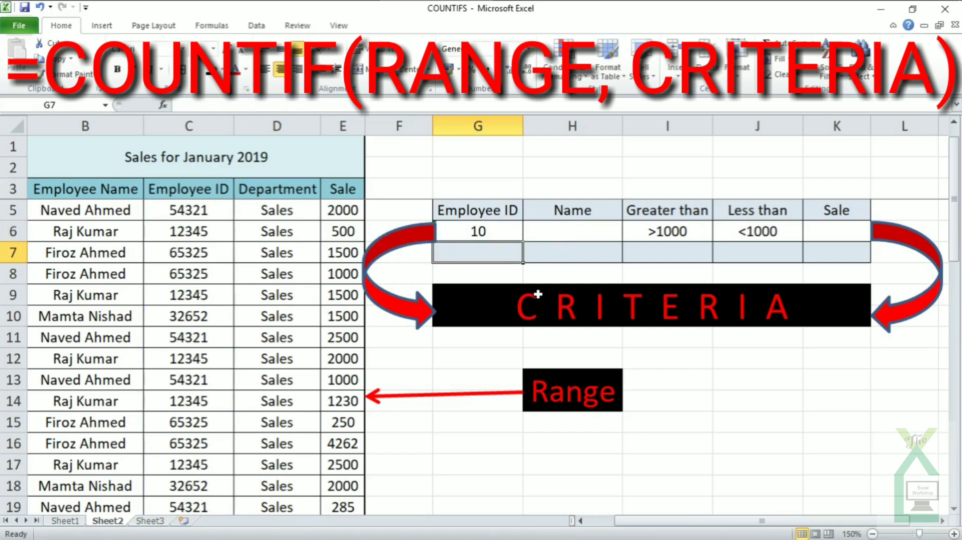
- Clear the COUNTIF formula from cell G6
{"action": "key", "text": "Up"}
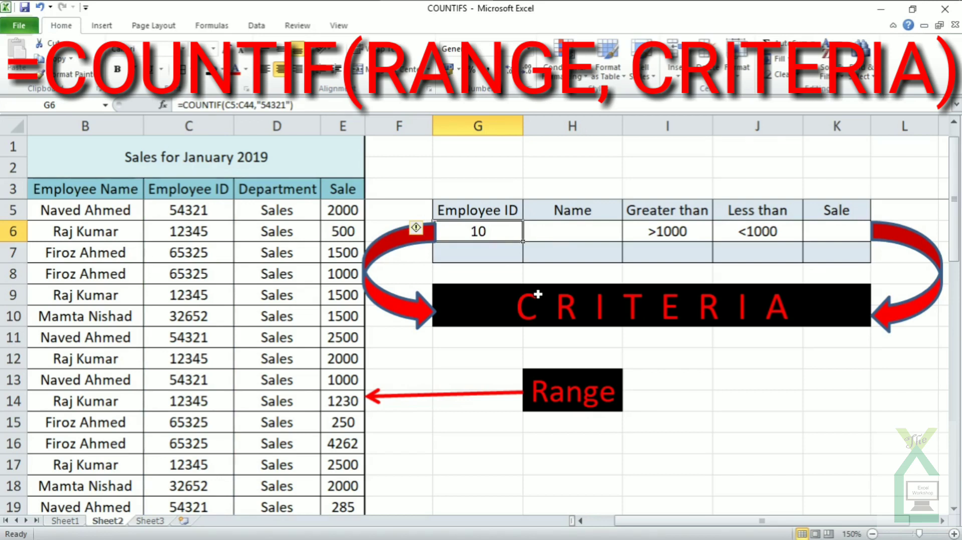
{"action": "key", "text": "Delete"}
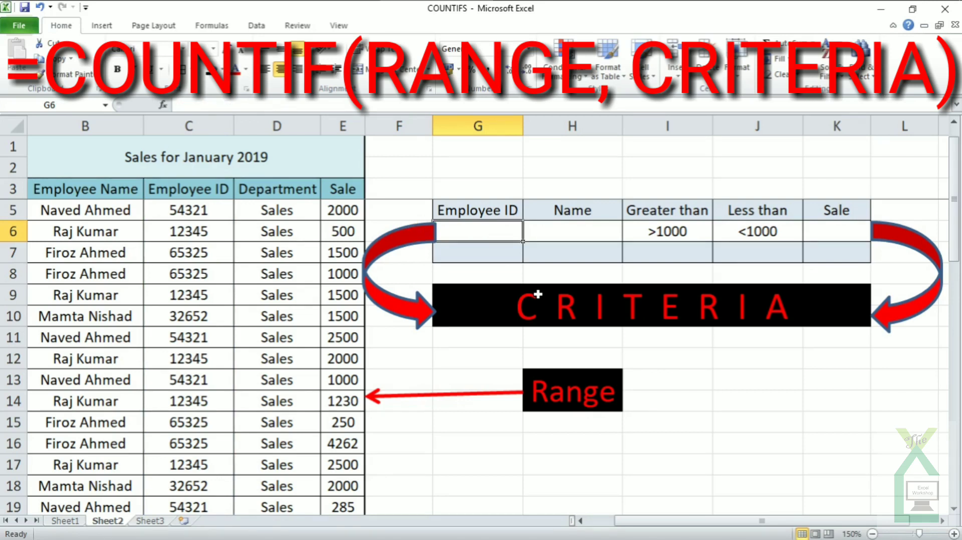
- Enter the formula =COUNTIF(C5:C44,G6) in G7 to count the entries matching the employee ID in G6
{"action": "key", "text": "Down"}
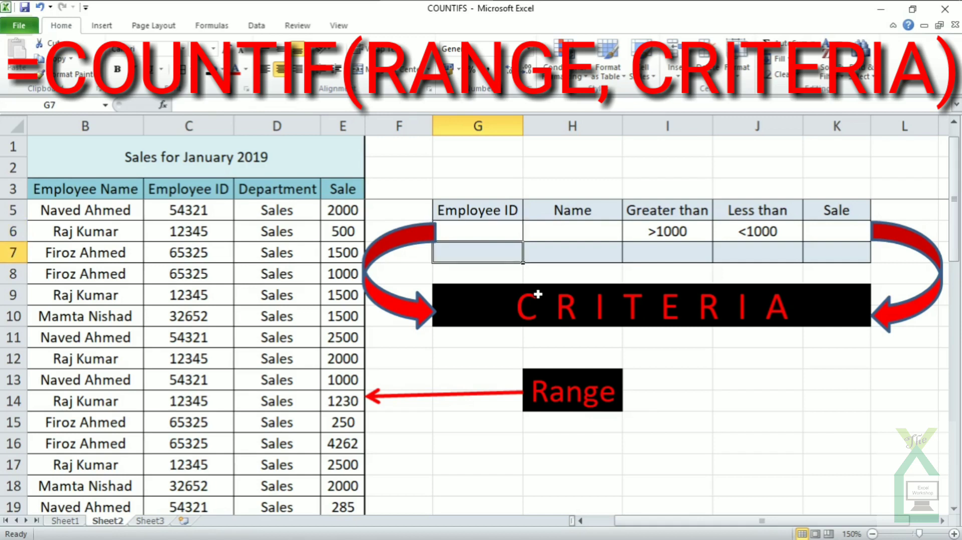
{"action": "type", "text": "="}
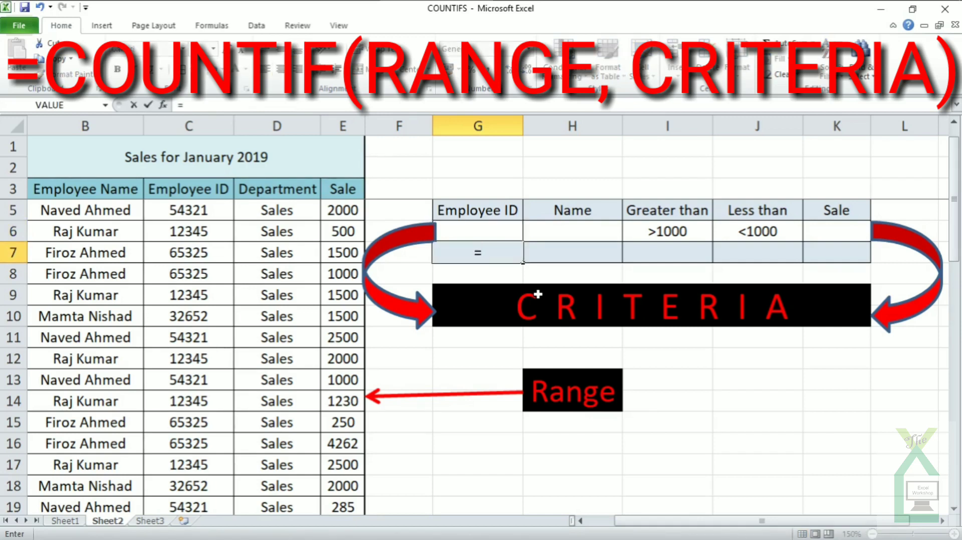
{"action": "type", "text": "countif"}
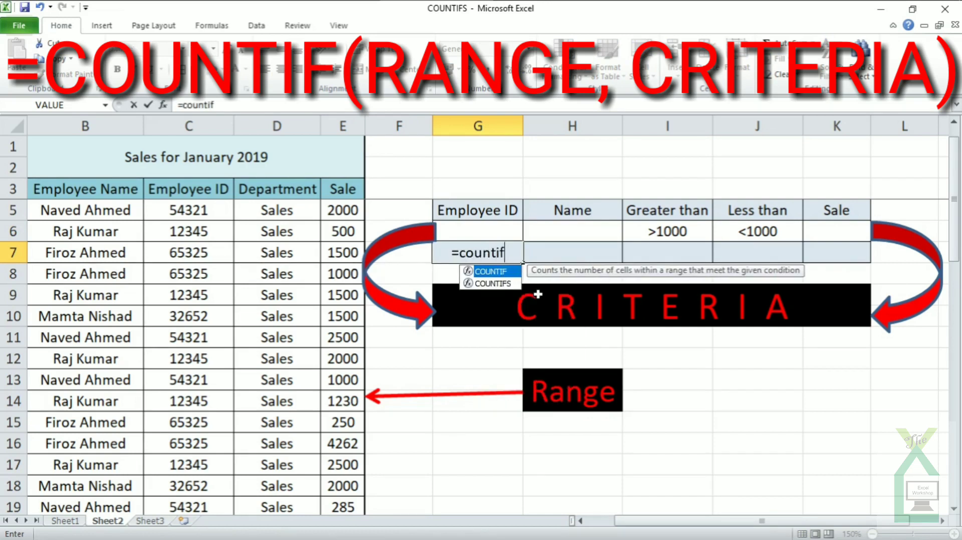
{"action": "key", "text": "Tab"}
{"action": "left_click", "coordinate": [230, 213]}
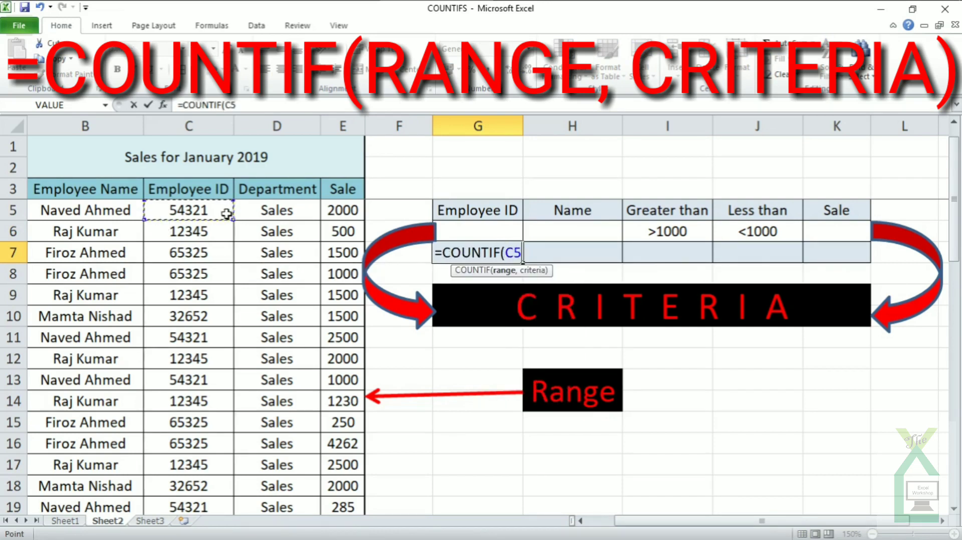
{"action": "key", "text": "ctrl+shift+Down"}
{"action": "type", "text": ","}
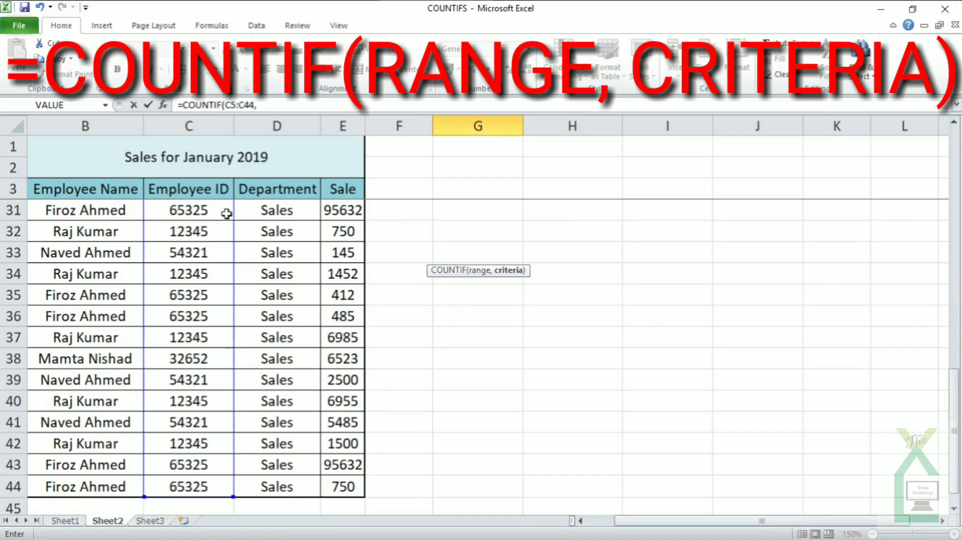
{"action": "key", "text": "Up"}
{"action": "key", "text": "Up"}
{"action": "key", "text": "Down"}
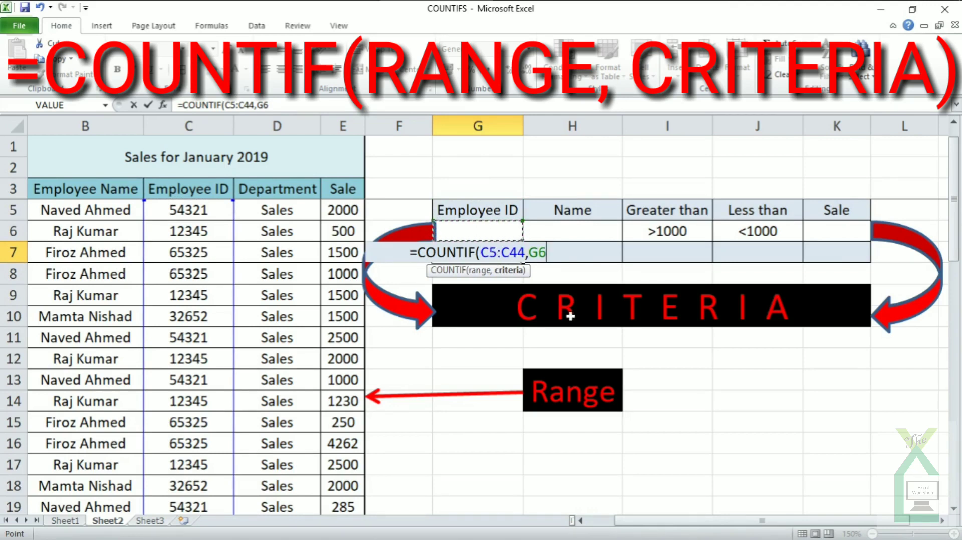
{"action": "type", "text": ")"}
{"action": "key", "text": "Return"}
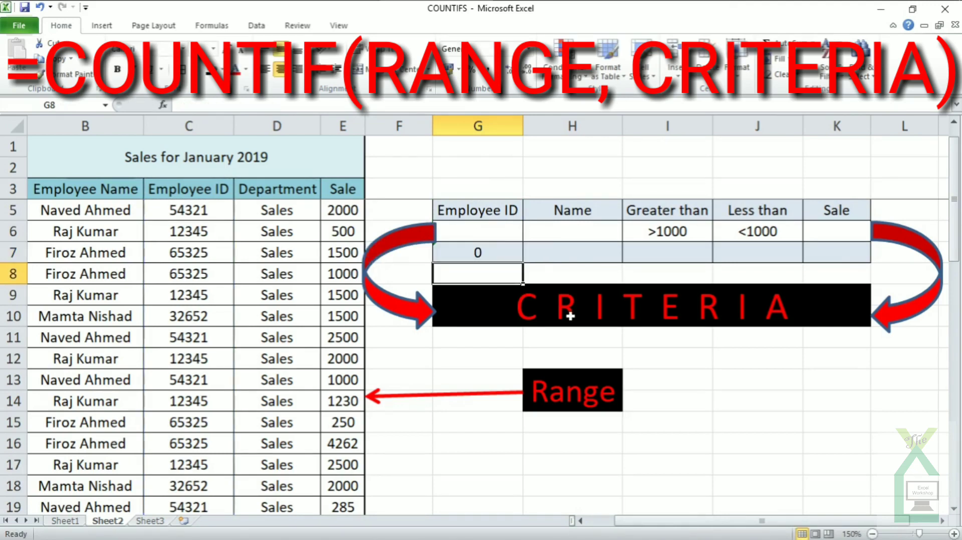
- Fill in G6 with the employee ID listed in C9 as the criterion
{"action": "left_click", "coordinate": [485, 253]}
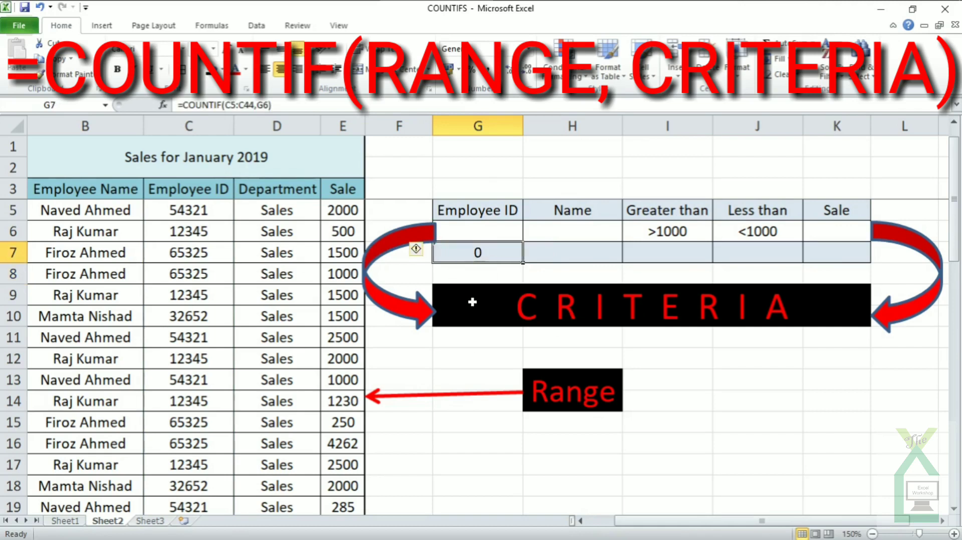
{"action": "left_click", "coordinate": [483, 232]}
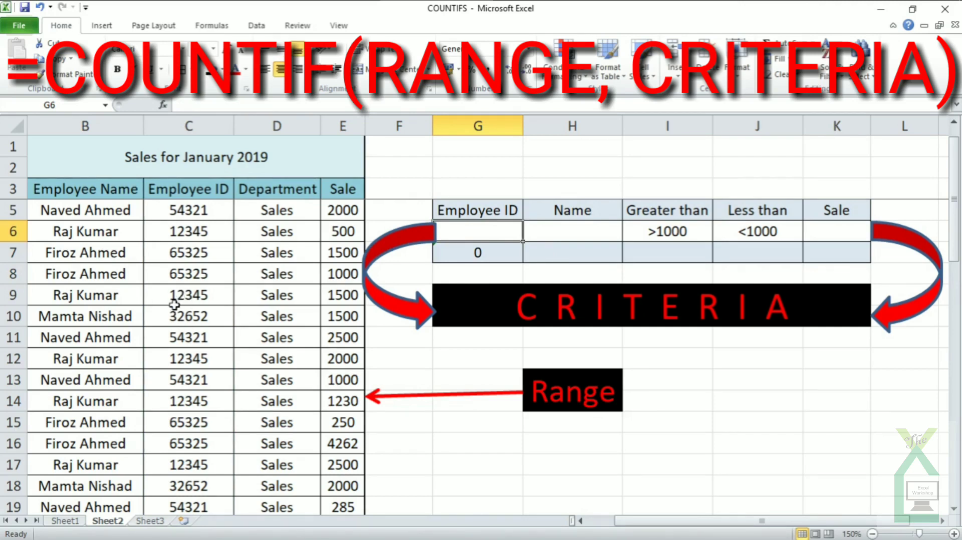
{"action": "left_click", "coordinate": [196, 293]}
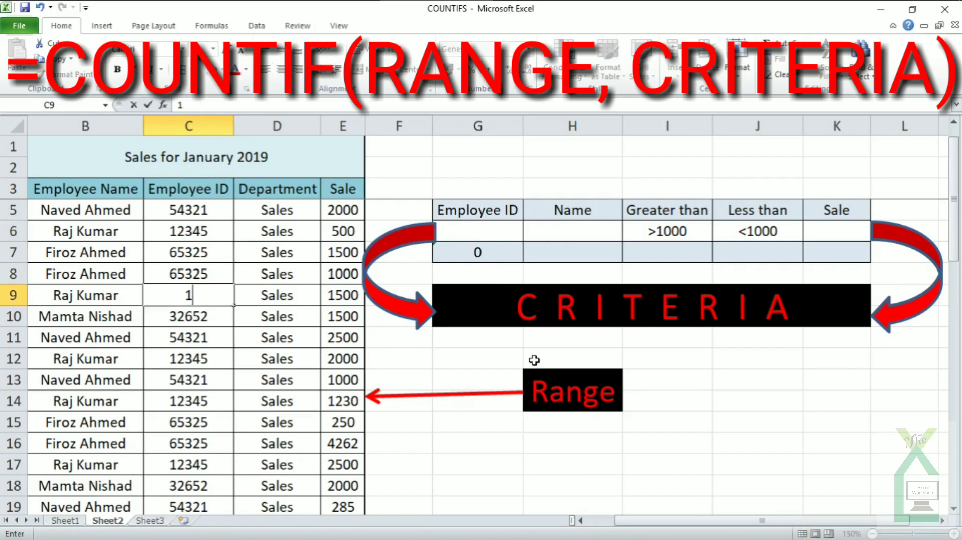
{"action": "left_click", "coordinate": [469, 230]}
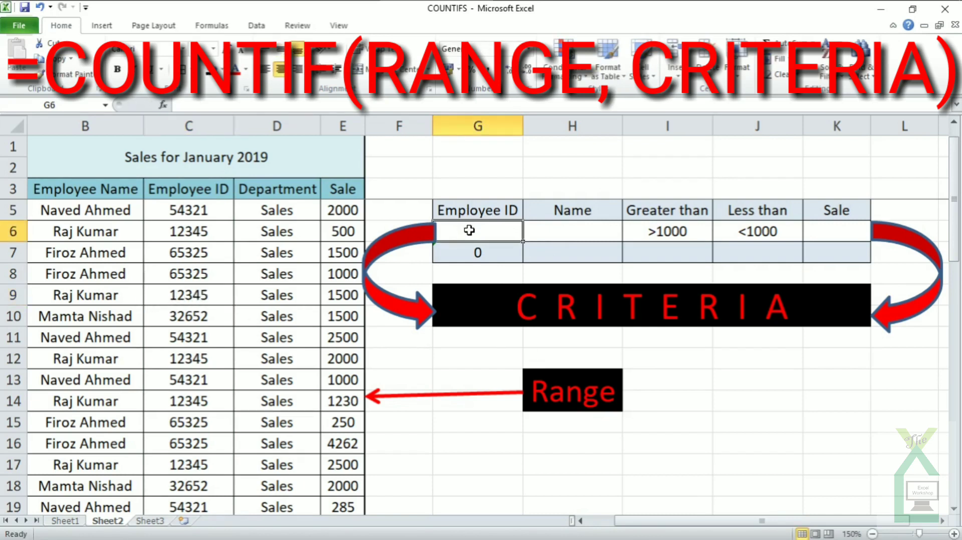
{"action": "type", "text": "12345"}
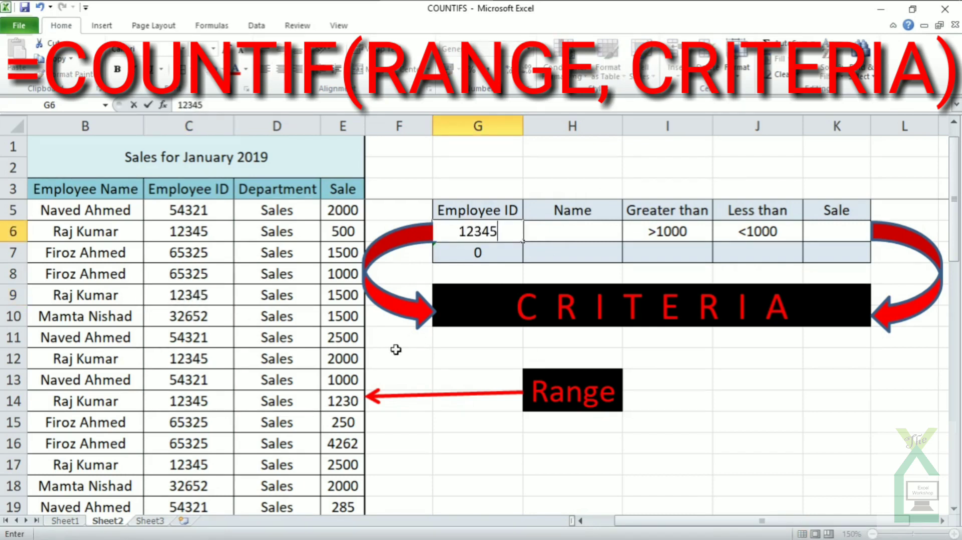
{"action": "key", "text": "Return"}
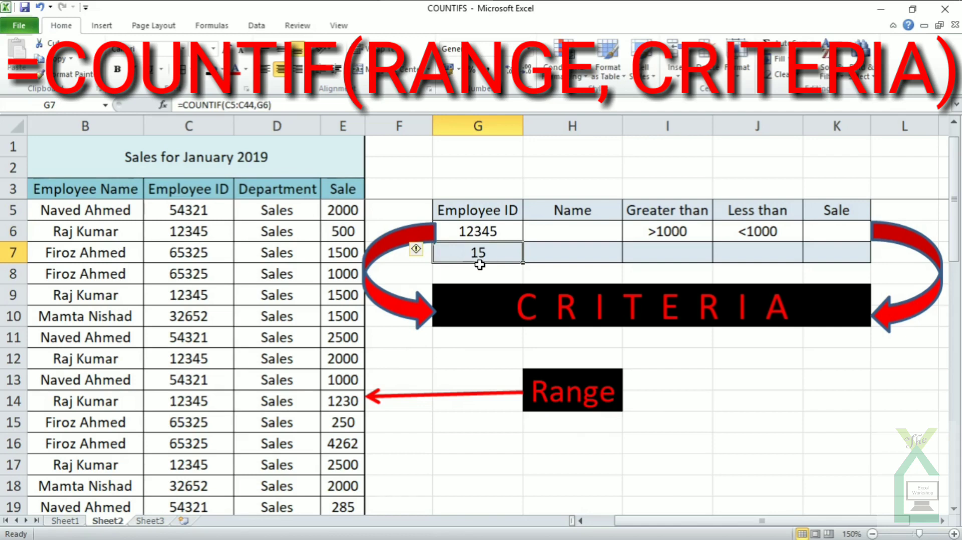
- Enter the formula =COUNTIF(B5:B44,H6) in H7 to count the entries matching the employee name in H6
{"action": "left_click", "coordinate": [561, 237]}
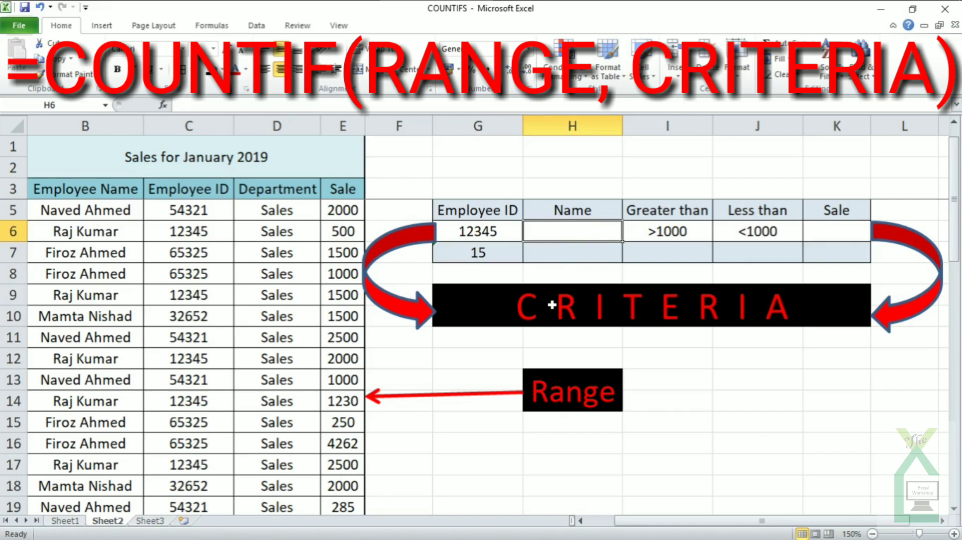
{"action": "left_click", "coordinate": [578, 256]}
{"action": "type", "text": "="}
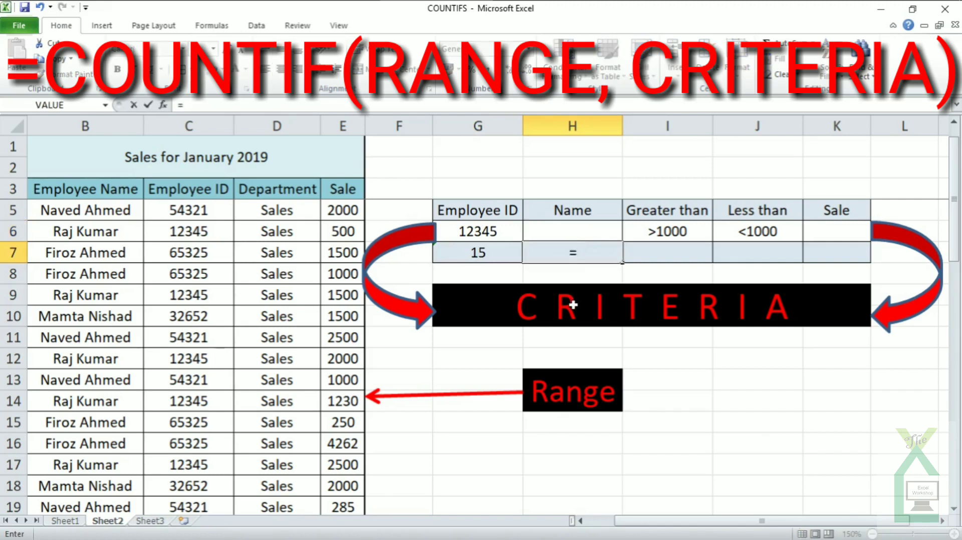
{"action": "type", "text": "countif"}
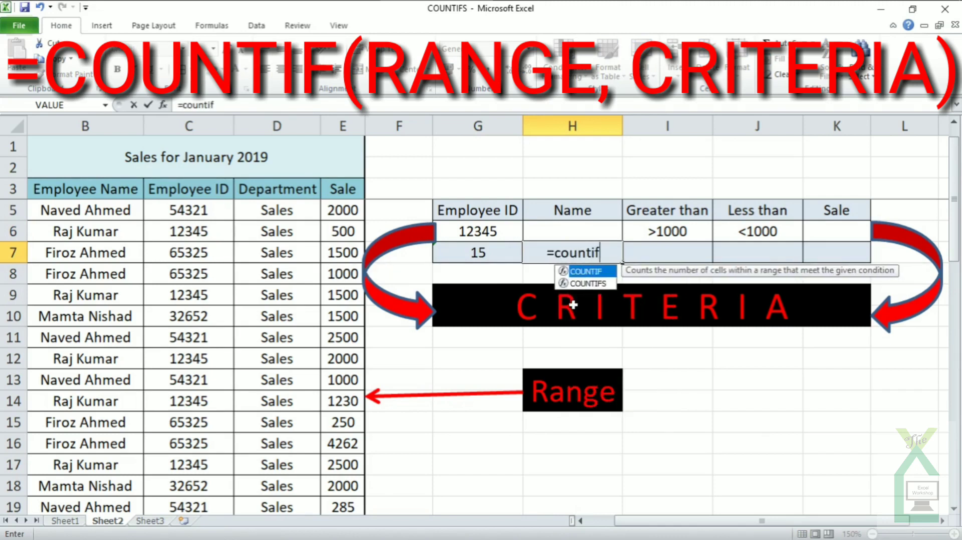
{"action": "key", "text": "Tab"}
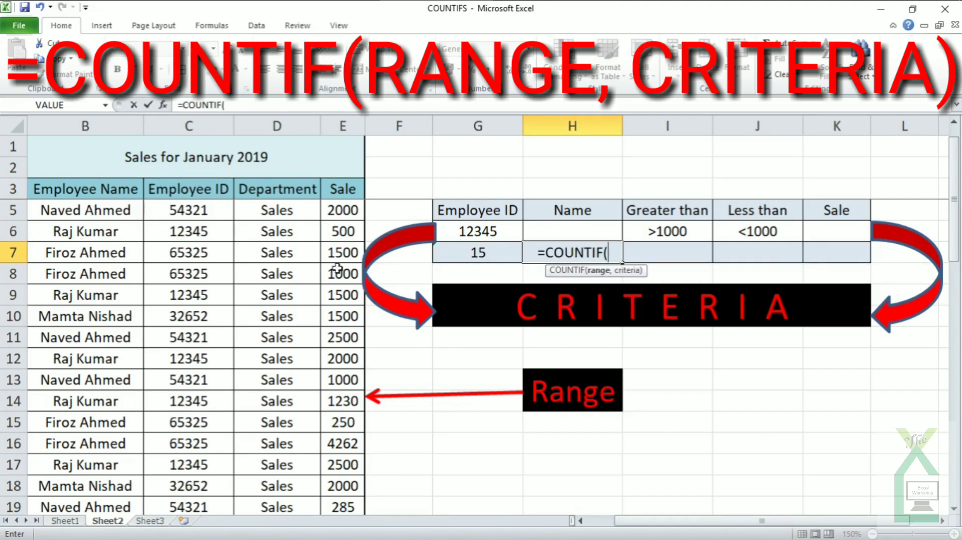
{"action": "left_click", "coordinate": [86, 209]}
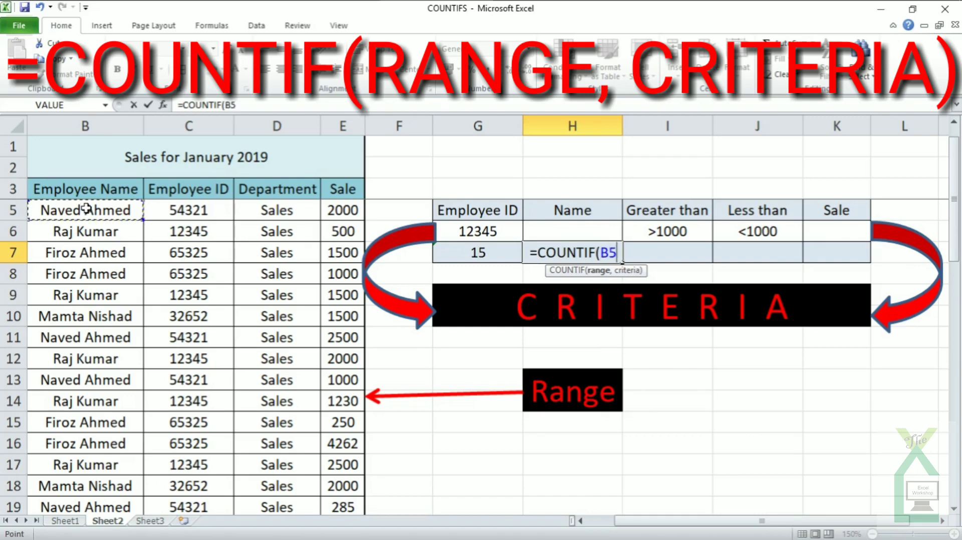
{"action": "key", "text": "ctrl+shift+Down"}
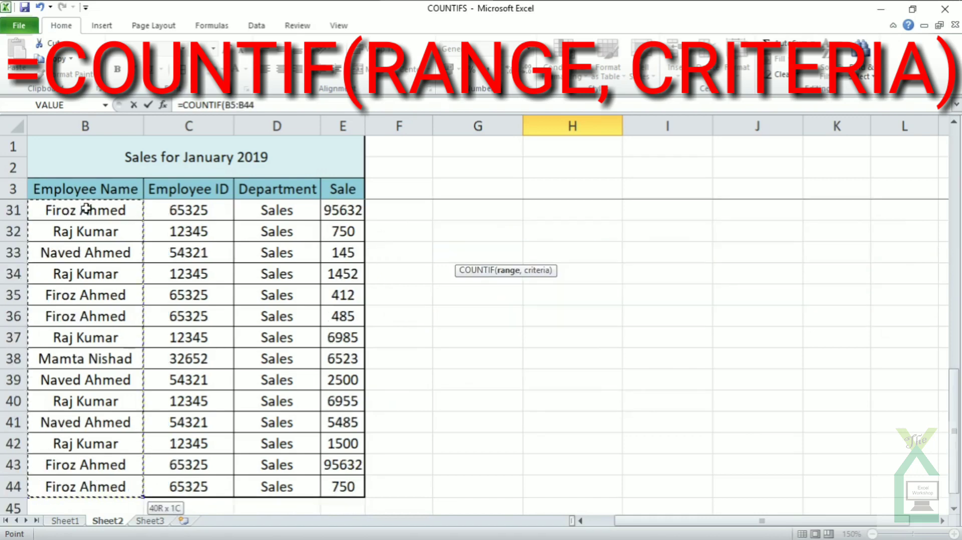
{"action": "type", "text": ","}
{"action": "key", "text": "Up"}
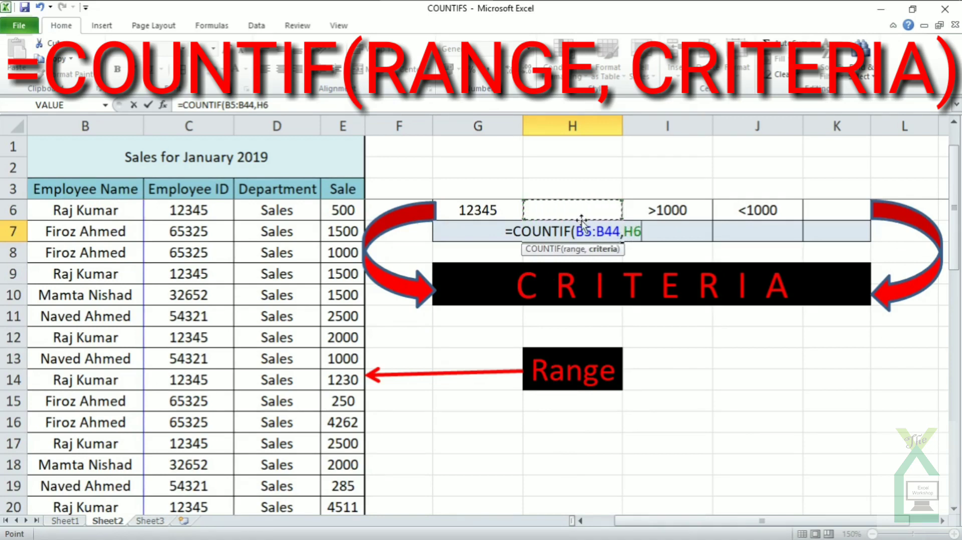
{"action": "type", "text": ")"}
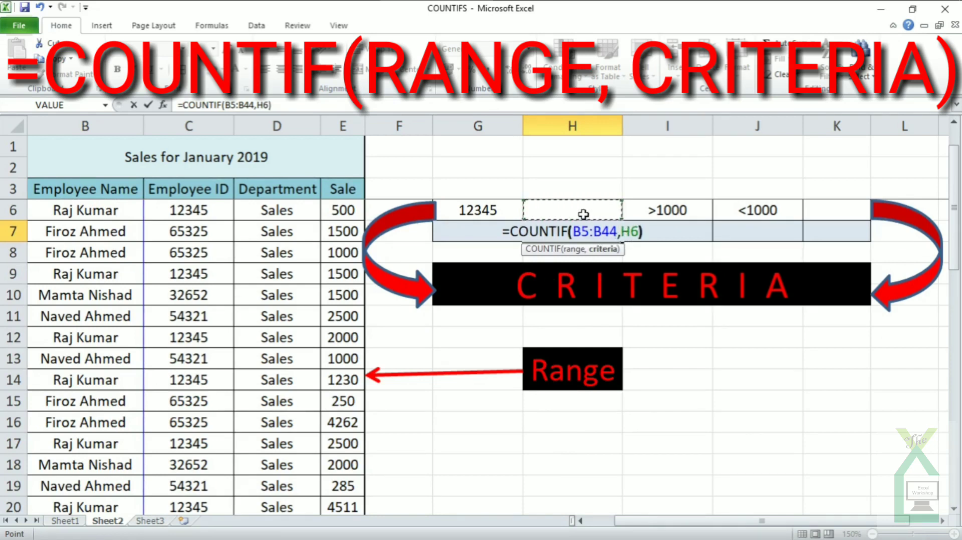
{"action": "key", "text": "Return"}
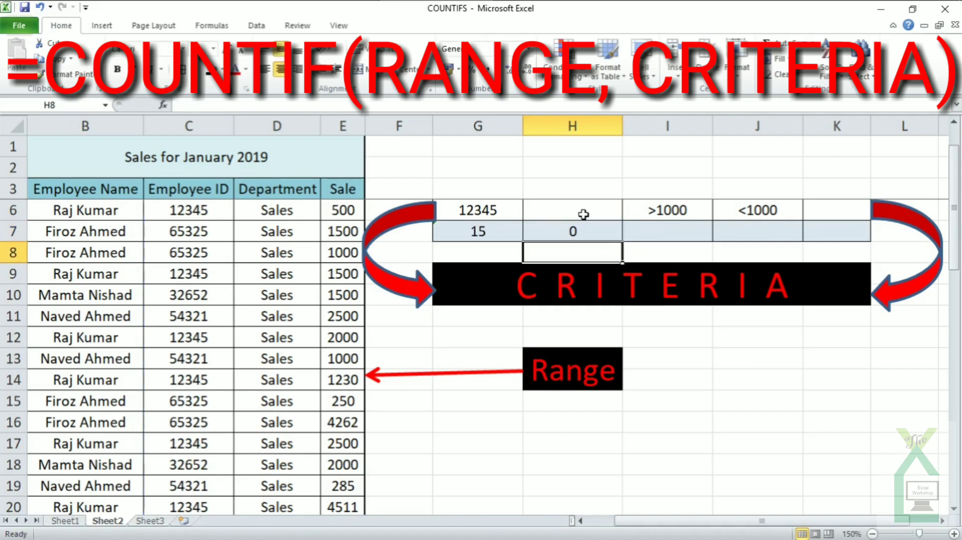
- Fill in H6 with the employee name listed in B5 as the criterion and check the count in H7
{"action": "left_click", "coordinate": [583, 214]}
{"action": "scroll", "coordinate": [584, 215], "scroll_direction": "up", "scroll_amount": 1}
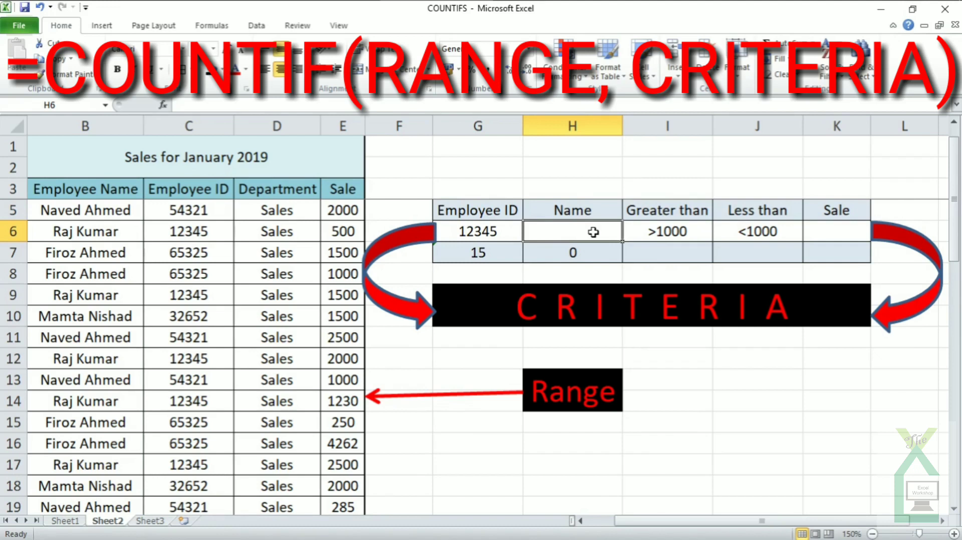
{"action": "type", "text": "Naved Ah"}
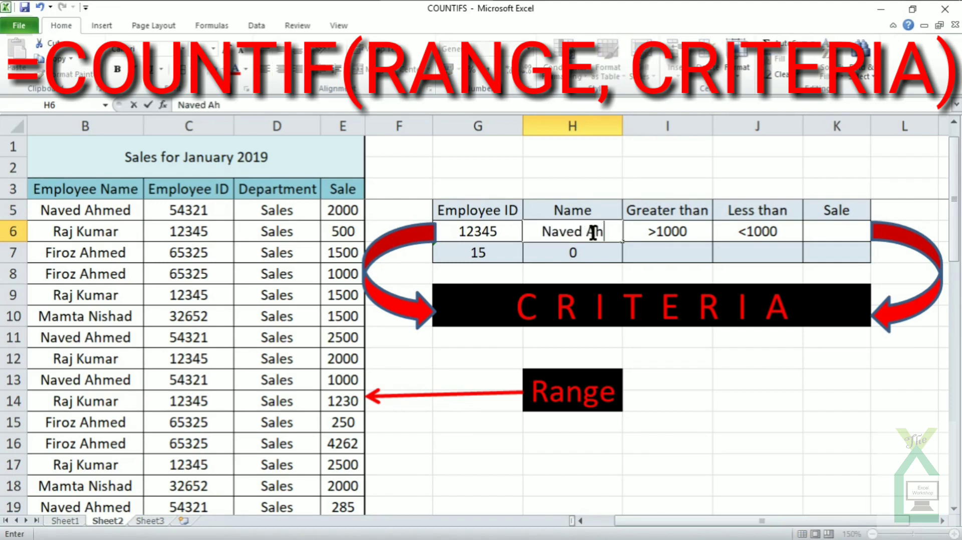
{"action": "type", "text": "med"}
{"action": "key", "text": "Return"}
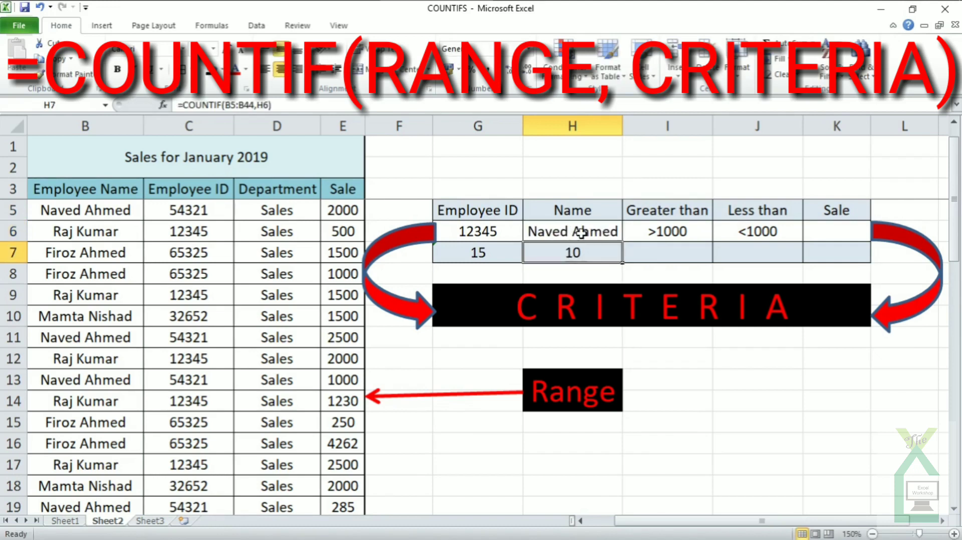
{"action": "left_click", "coordinate": [591, 234]}
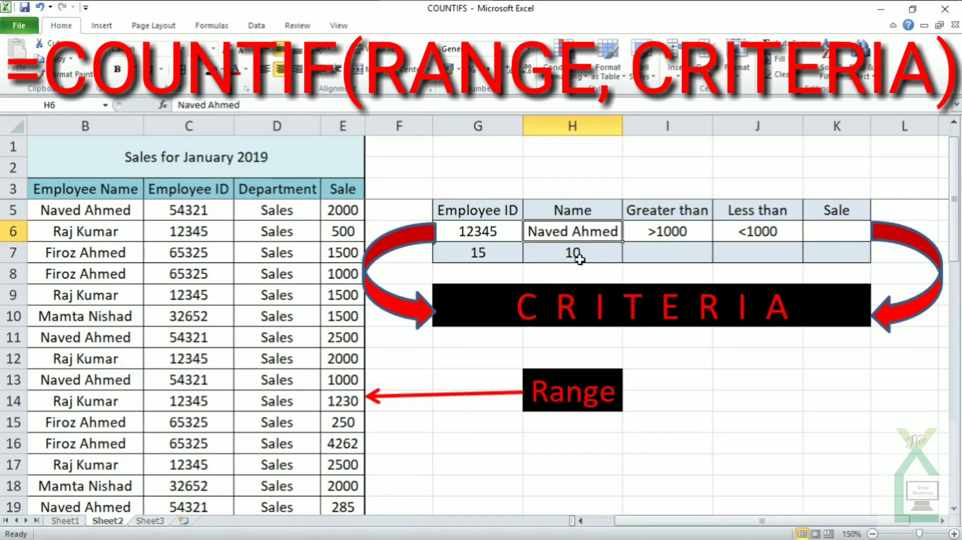
{"action": "left_click", "coordinate": [575, 258]}
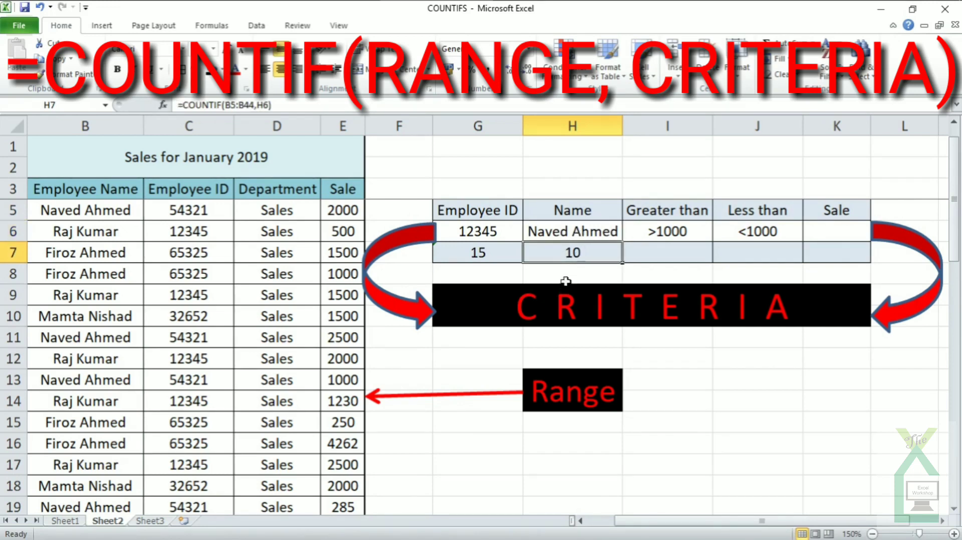
- Replace the name criterion in H6 with the employee name listed in B10
{"action": "left_click", "coordinate": [548, 228]}
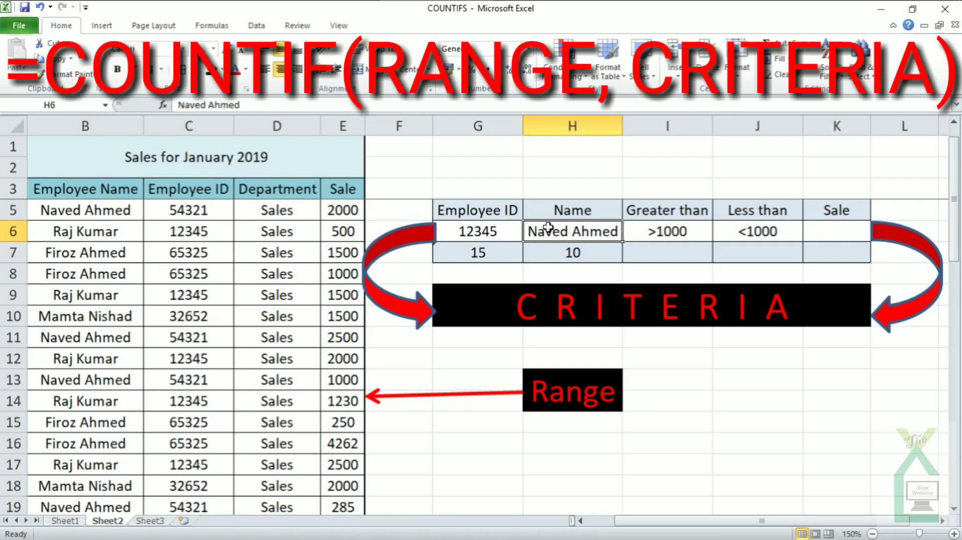
{"action": "type", "text": "Ma"}
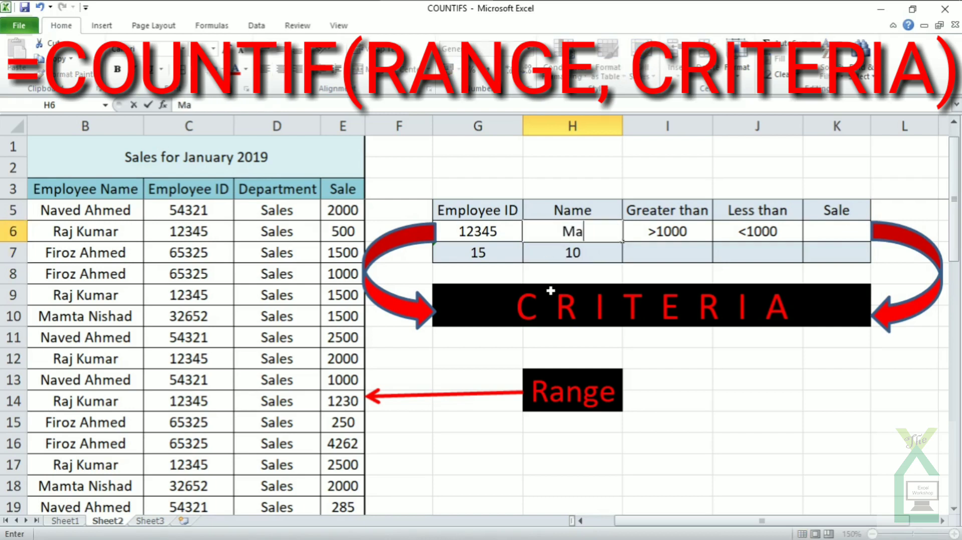
{"action": "type", "text": "mta Nishad"}
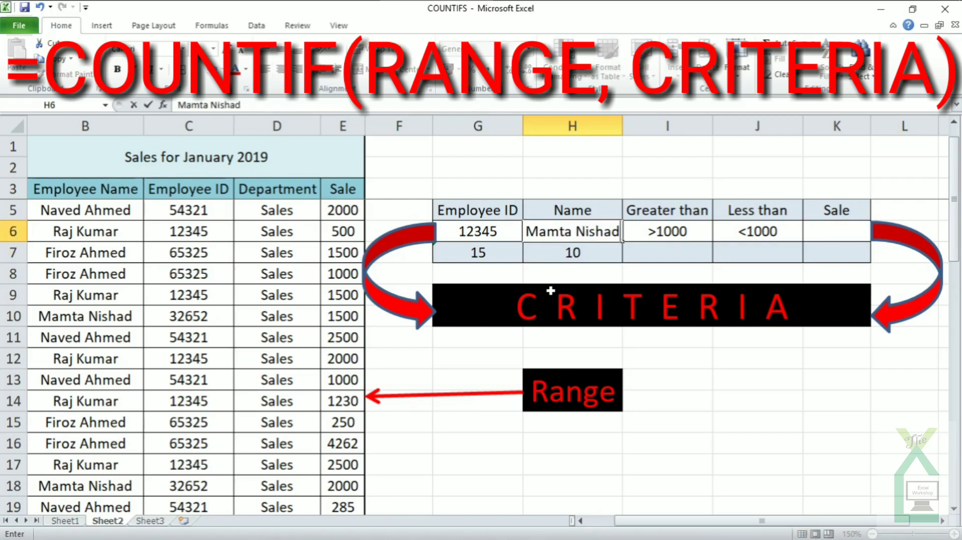
{"action": "key", "text": "Return"}
- Replace the employee ID criterion in G6 with the ID listed in C5
{"action": "left_click", "coordinate": [500, 236]}
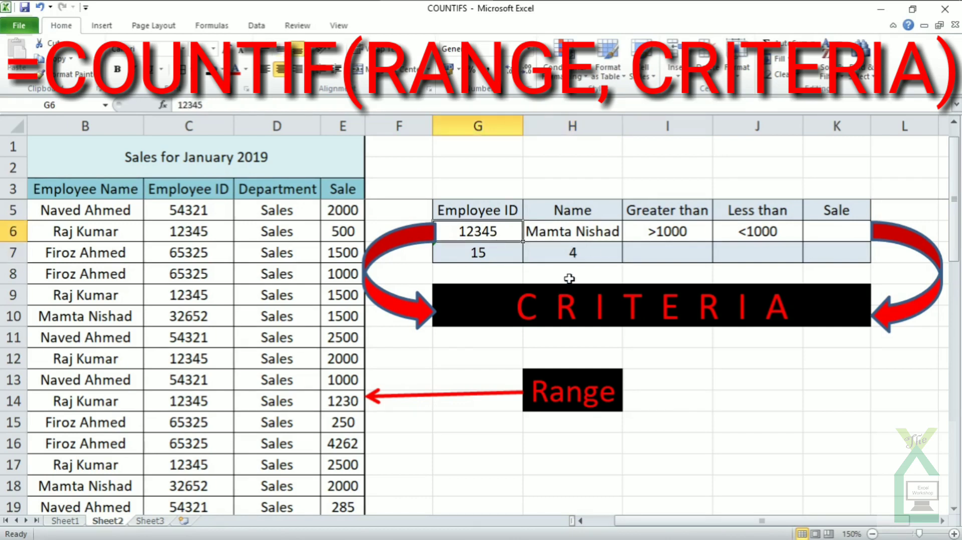
{"action": "left_click", "coordinate": [170, 206]}
{"action": "left_click", "coordinate": [493, 234]}
{"action": "type", "text": "54321"}
{"action": "key", "text": "Return"}
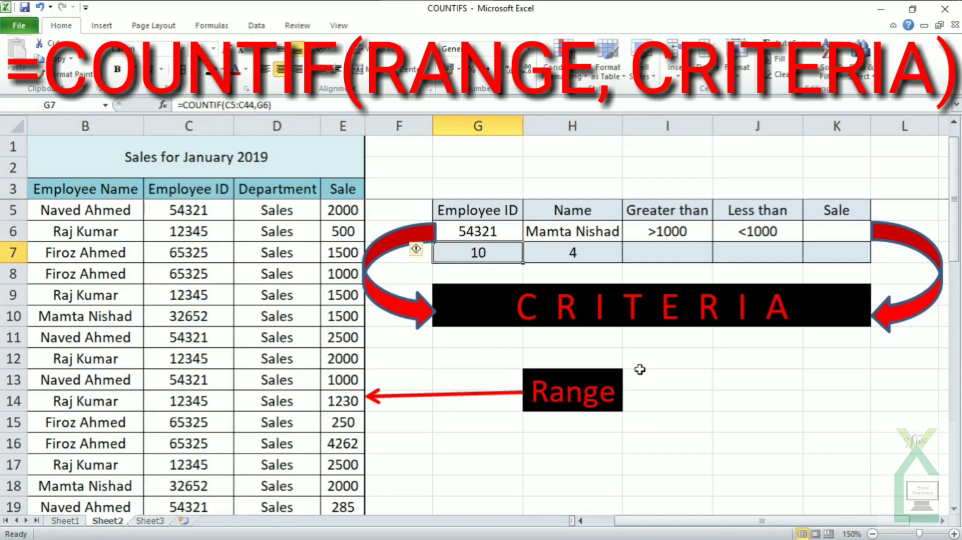
- Compare the ID and name criteria in G6 and H6 with their COUNTIF formulas in G7 and H7
{"action": "key", "text": "Up"}
{"action": "key", "text": "Down"}
{"action": "key", "text": "Up"}
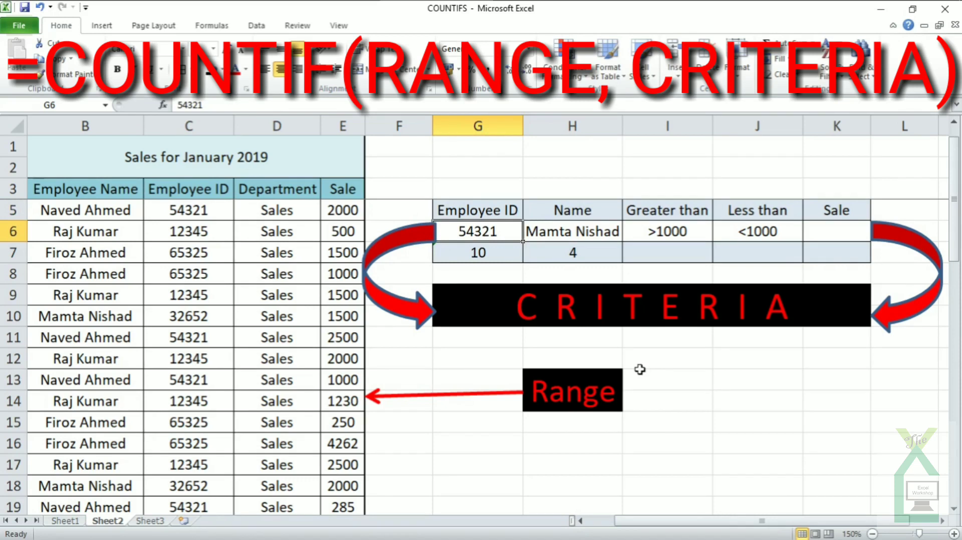
{"action": "key", "text": "Right"}
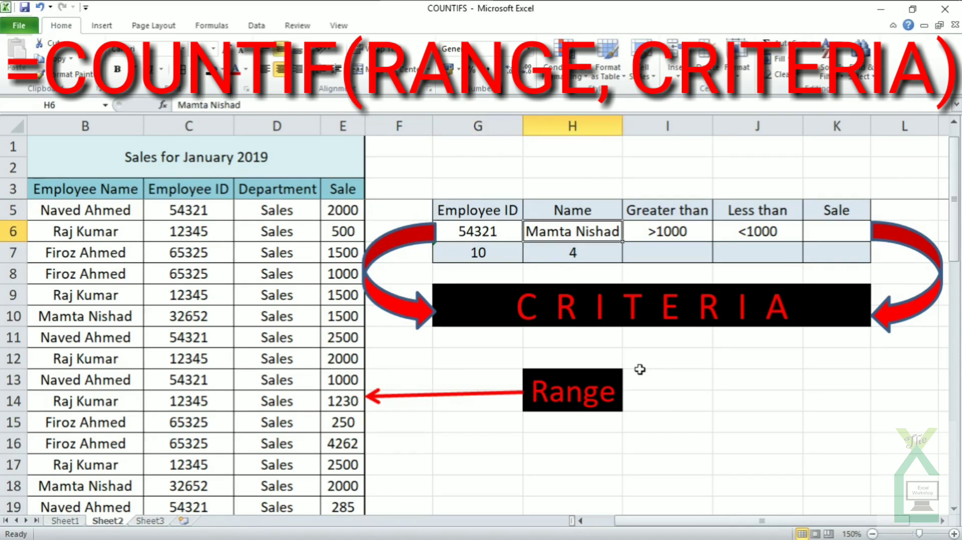
{"action": "key", "text": "Left"}
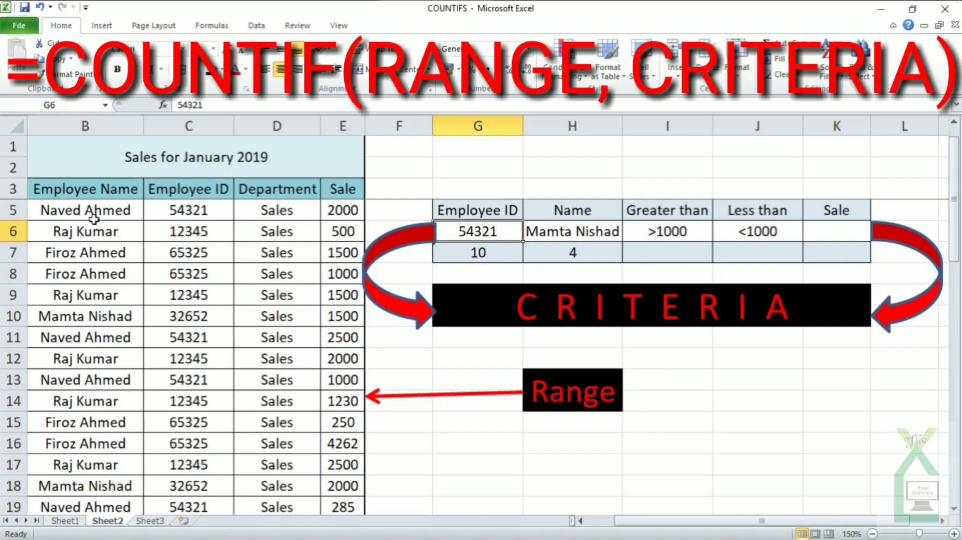
{"action": "left_click", "coordinate": [491, 260]}
{"action": "left_click", "coordinate": [555, 254]}
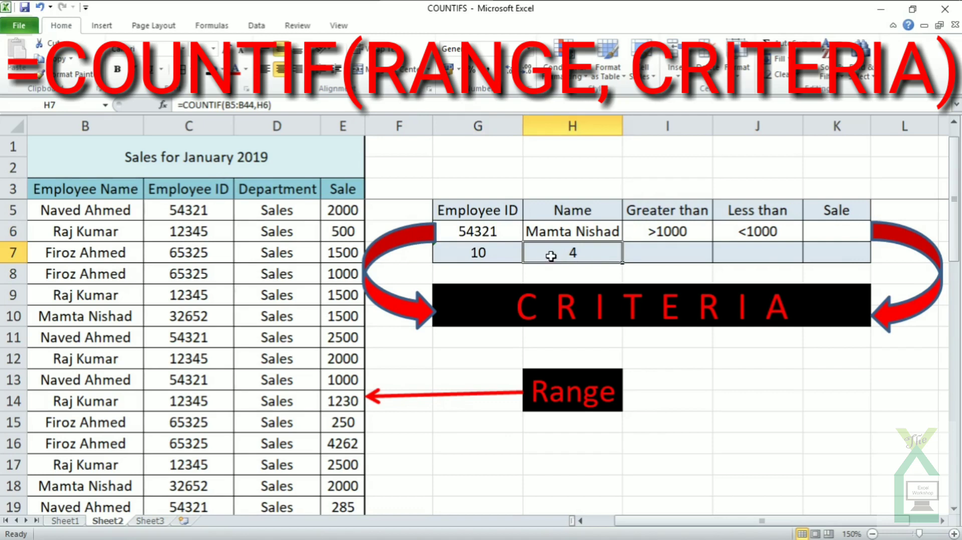
- Enter the formula =COUNTIF(E5:E44,I6) in I7 to count the sales matching the >1000 criterion in I6
{"action": "left_click", "coordinate": [639, 253]}
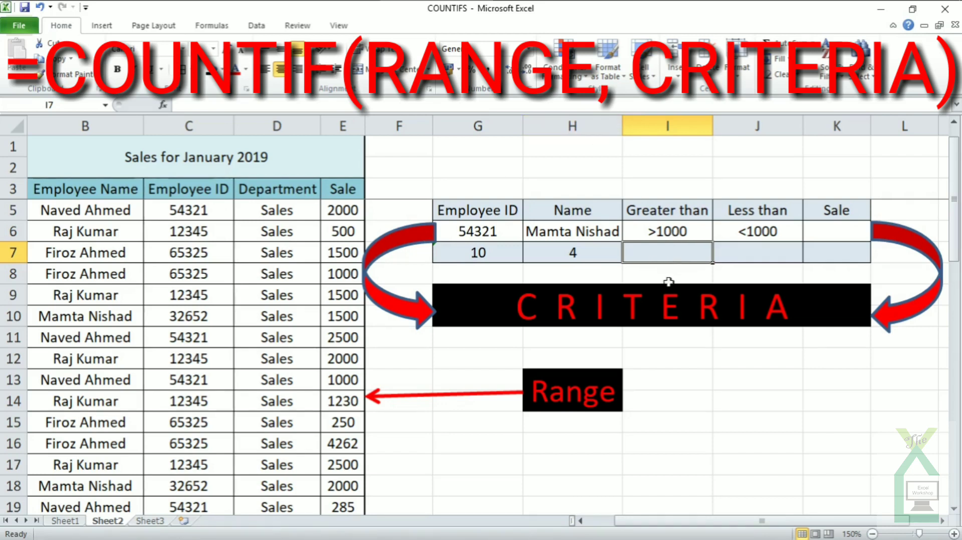
{"action": "type", "text": "="}
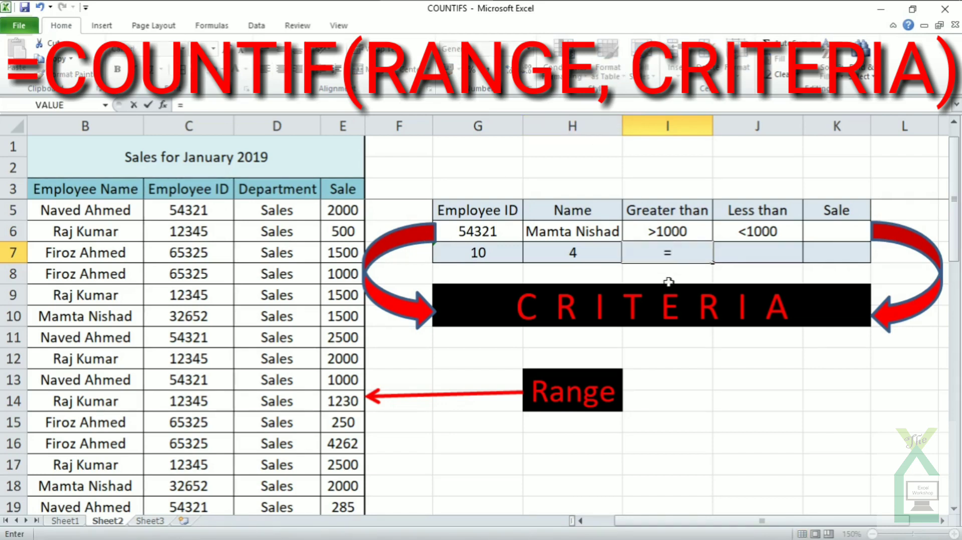
{"action": "type", "text": "countif"}
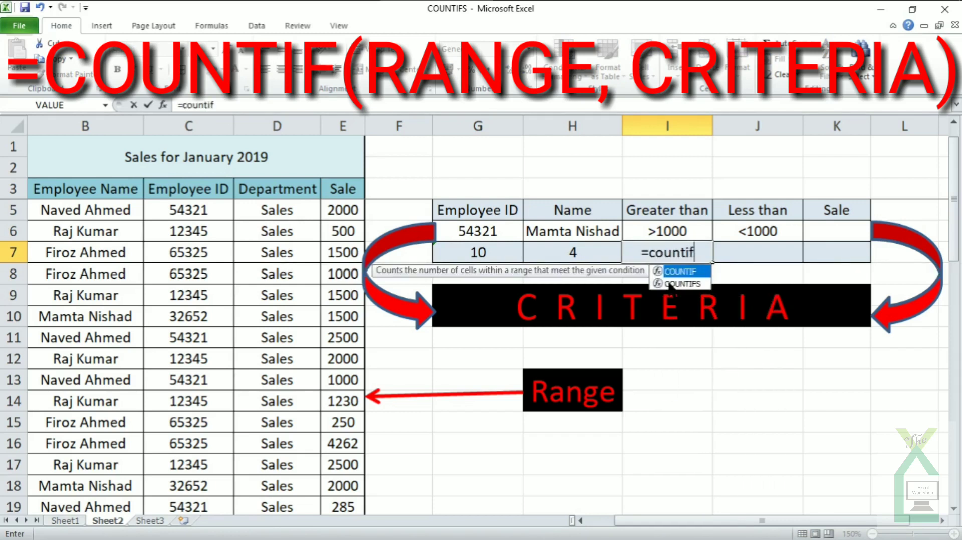
{"action": "key", "text": "Tab"}
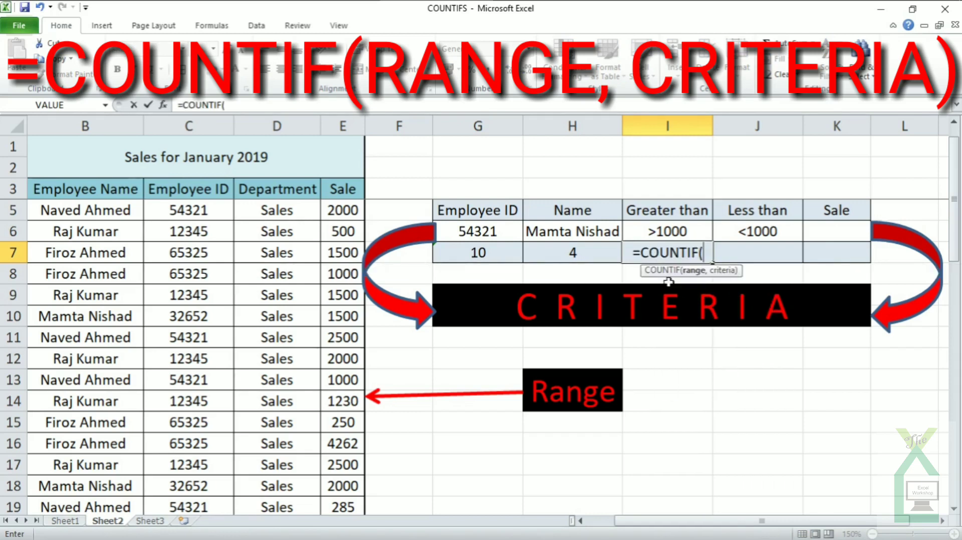
{"action": "left_click", "coordinate": [342, 207]}
{"action": "key", "text": "ctrl+shift+Down"}
{"action": "type", "text": ","}
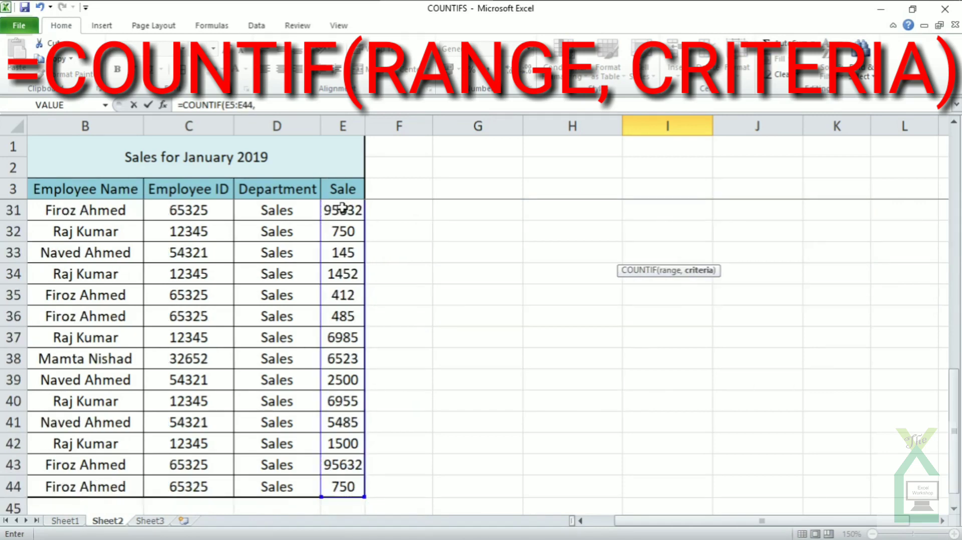
{"action": "scroll", "coordinate": [342, 207], "scroll_direction": "up", "scroll_amount": 8}
{"action": "left_click", "coordinate": [668, 210]}
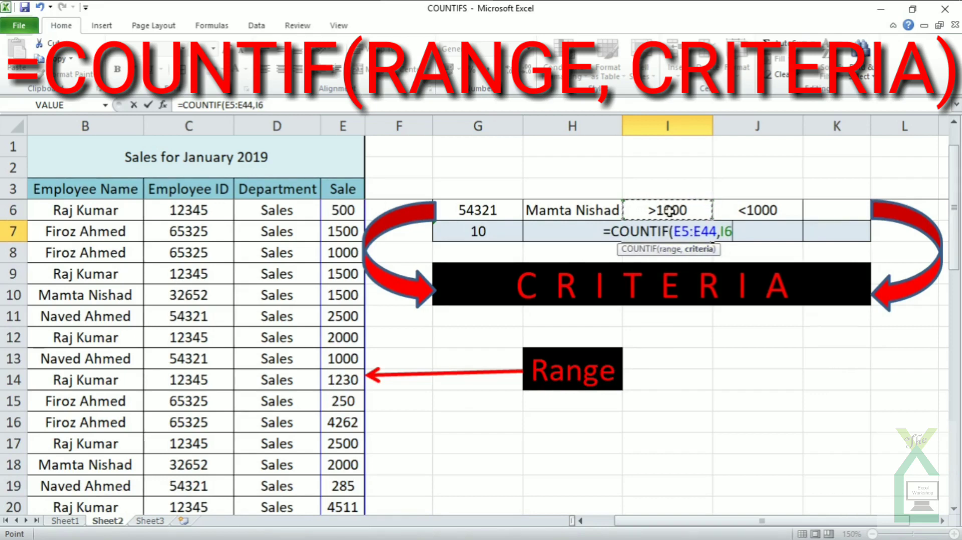
{"action": "type", "text": ")"}
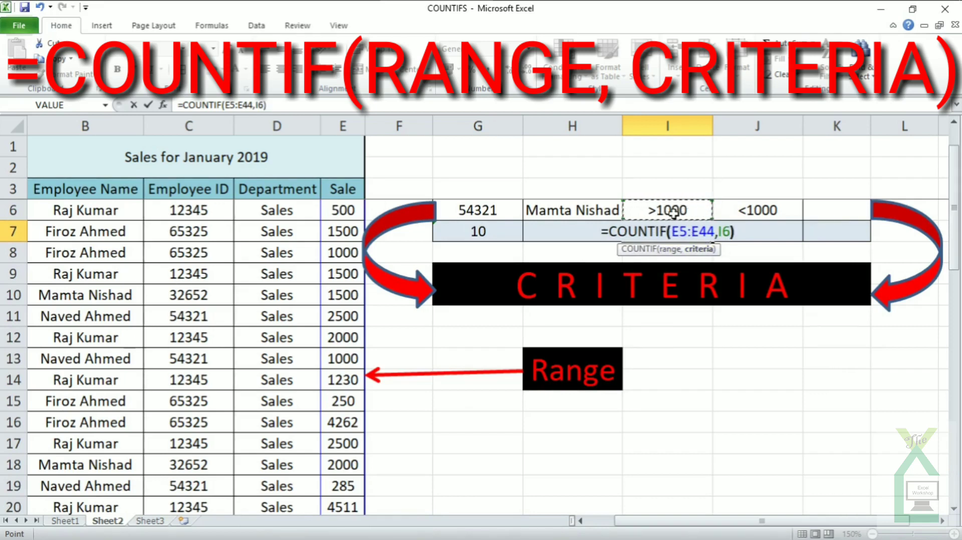
{"action": "key", "text": "Return"}
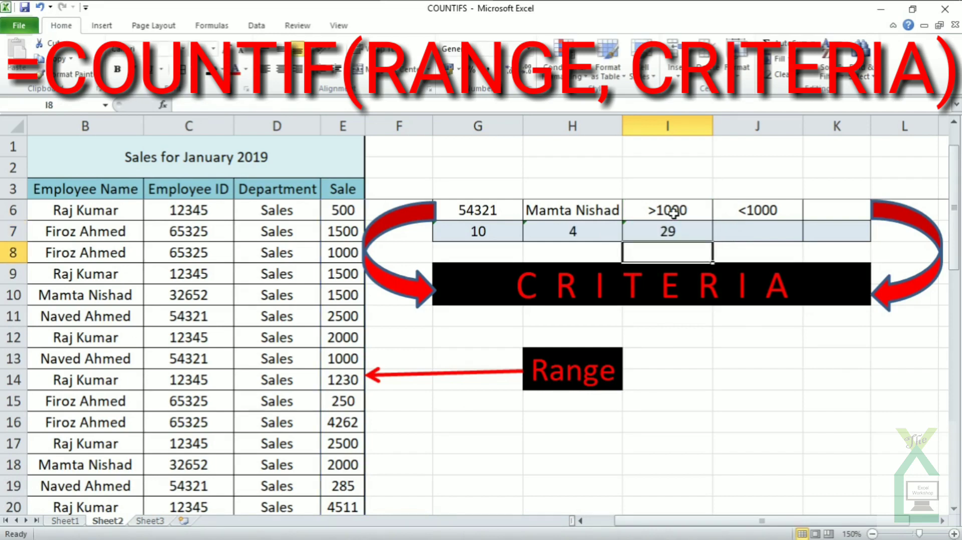
- Examine the individual sales in column E against the >1000 criterion in I6 and the count in I7
{"action": "left_click", "coordinate": [673, 213]}
{"action": "scroll", "coordinate": [673, 213], "scroll_direction": "up", "scroll_amount": 1}
{"action": "key", "text": "Down"}
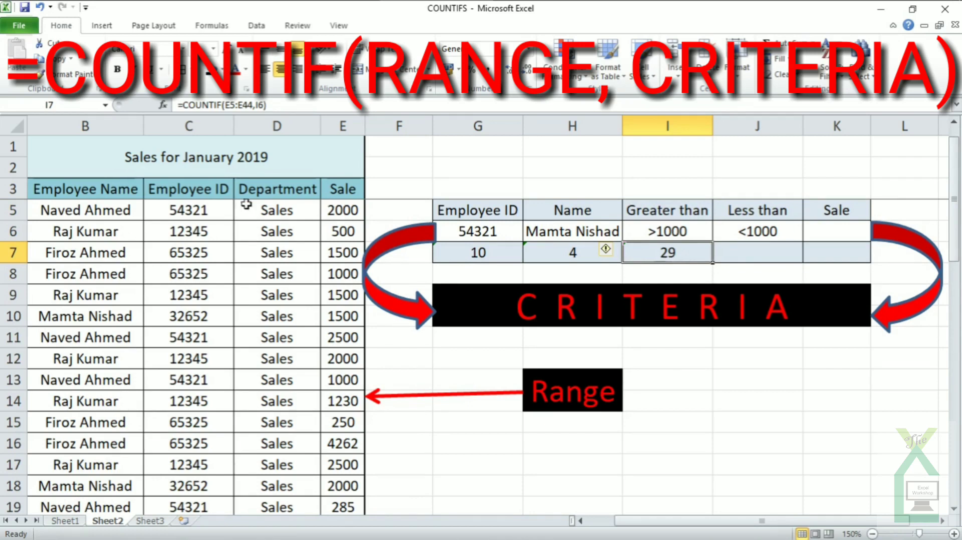
{"action": "left_click_drag", "start_coordinate": [333, 210], "coordinate": [68, 210]}
{"action": "left_click", "coordinate": [69, 210]}
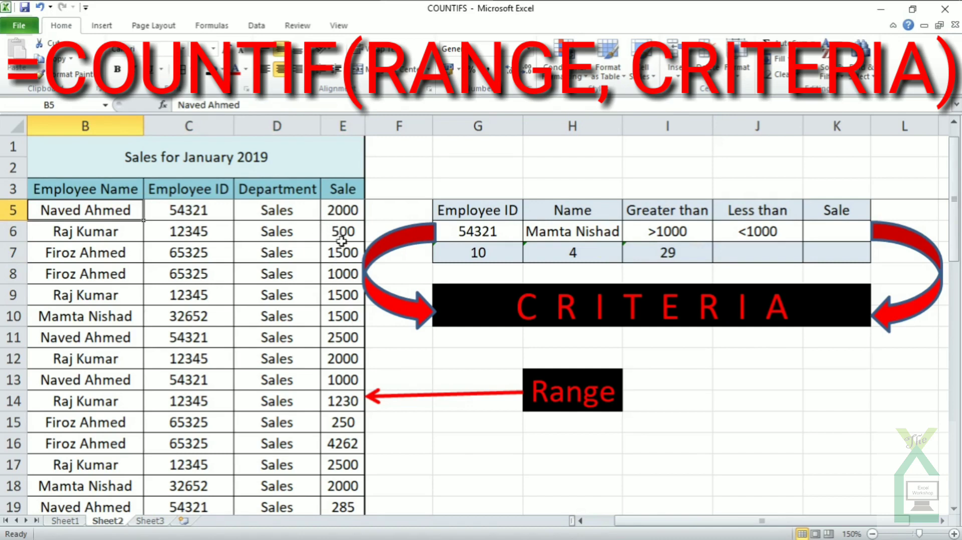
{"action": "left_click", "coordinate": [340, 271]}
{"action": "left_click", "coordinate": [340, 315]}
{"action": "left_click", "coordinate": [340, 378]}
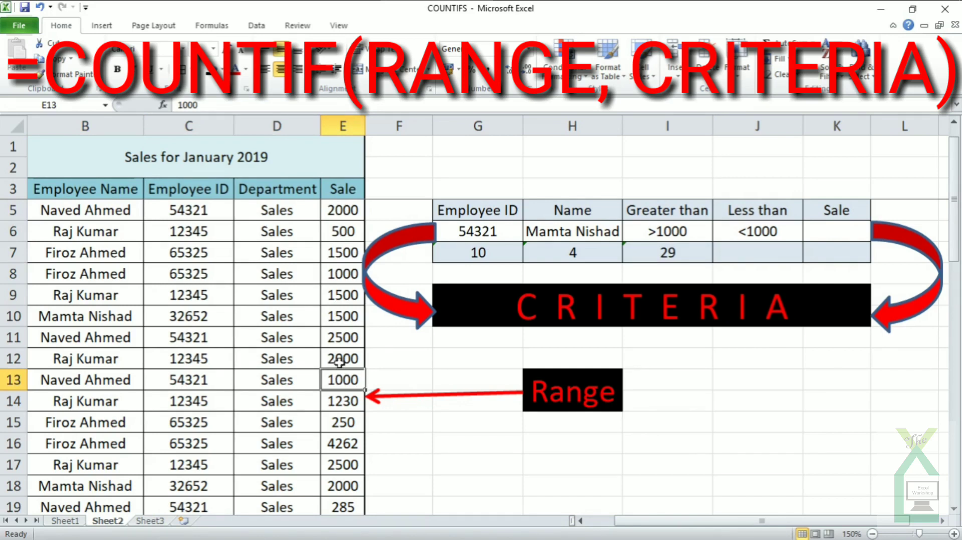
{"action": "left_click", "coordinate": [343, 232]}
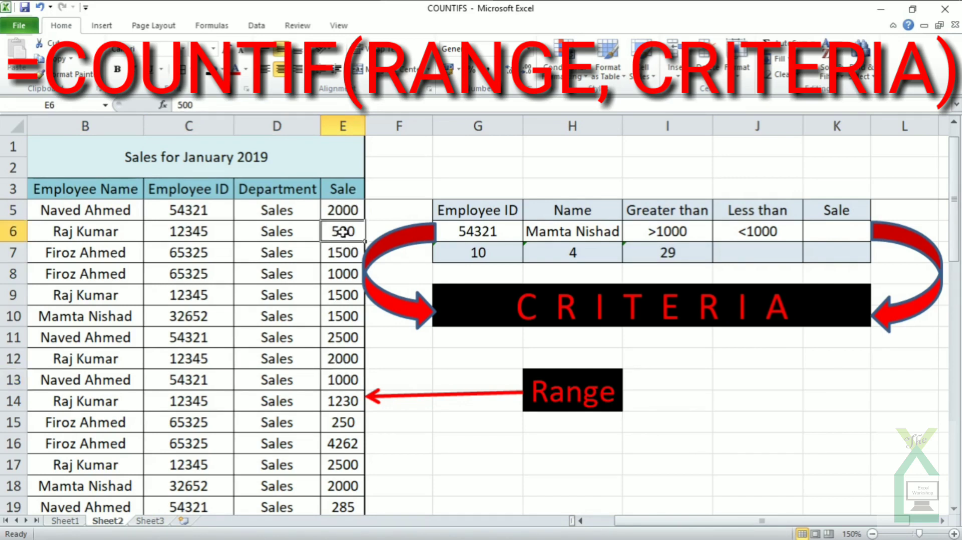
{"action": "left_click", "coordinate": [340, 254]}
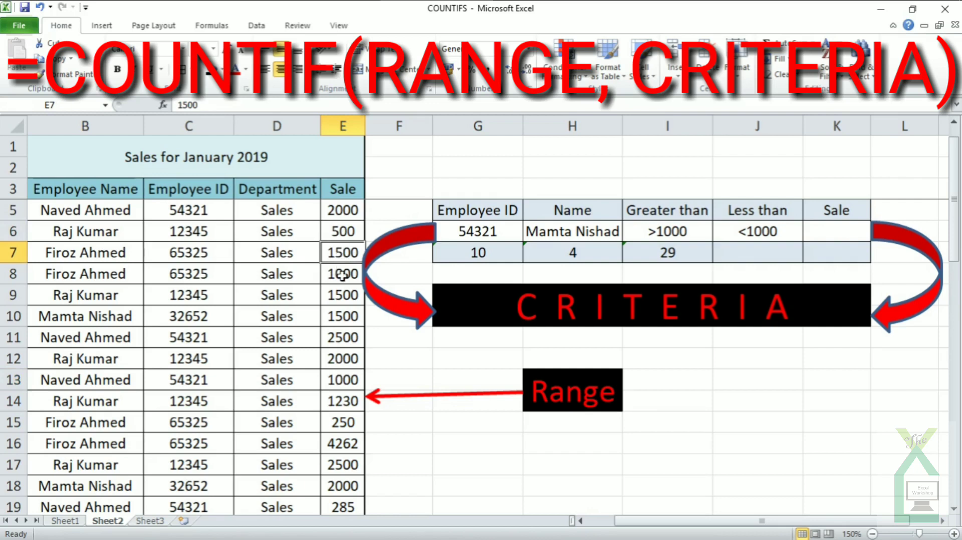
{"action": "left_click", "coordinate": [341, 275]}
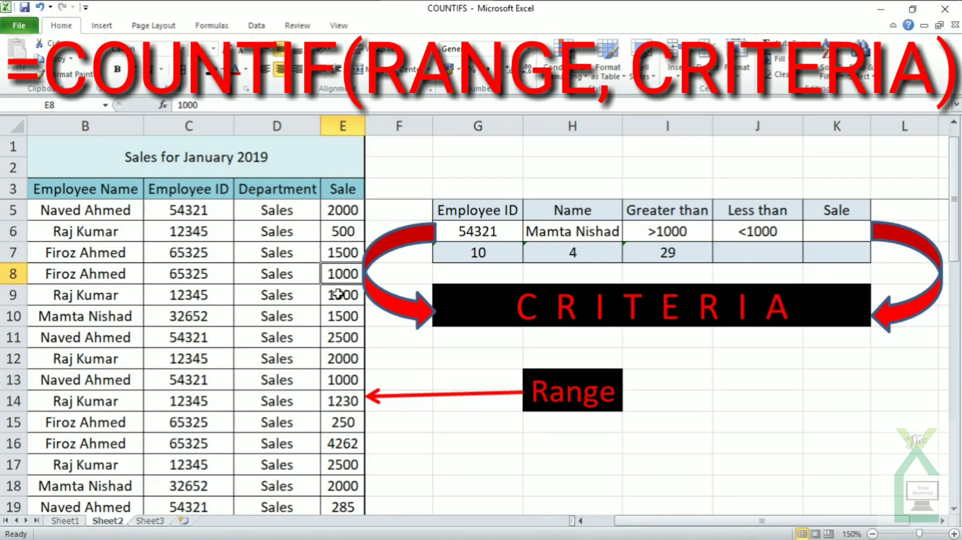
{"action": "left_click_drag", "start_coordinate": [338, 296], "coordinate": [339, 414]}
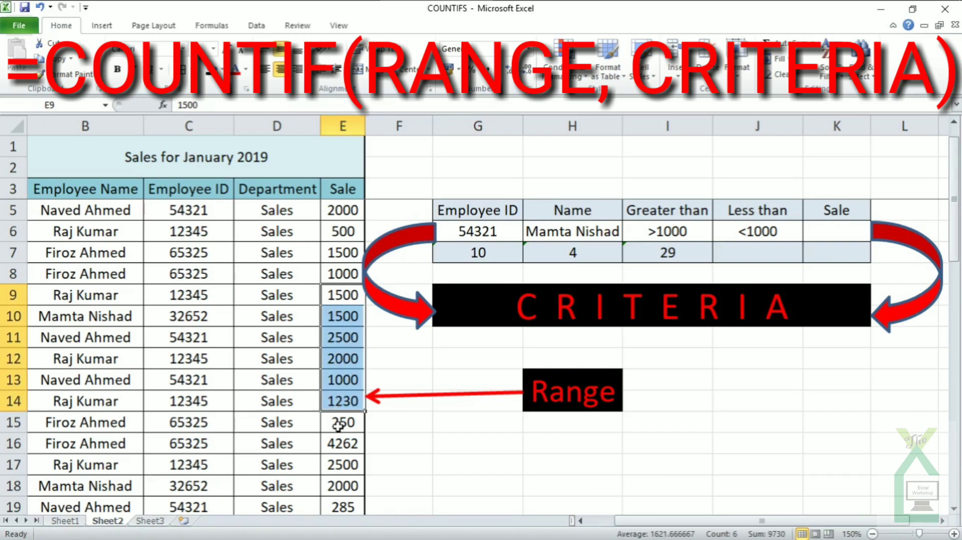
{"action": "left_click", "coordinate": [341, 421]}
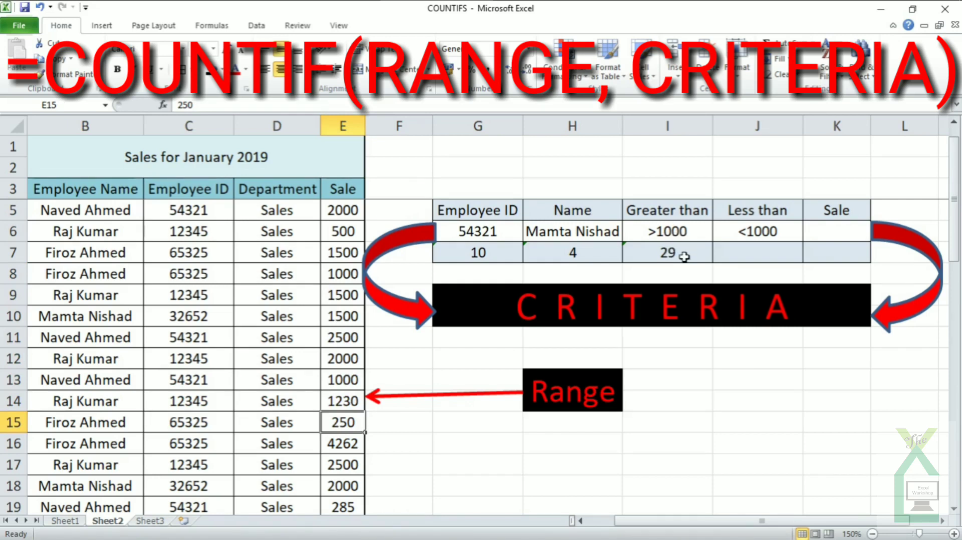
- Enter the formula =COUNTIF(E5:E44,J6) in J7 to count the sales matching the <1000 criterion in J6
{"action": "left_click", "coordinate": [750, 255]}
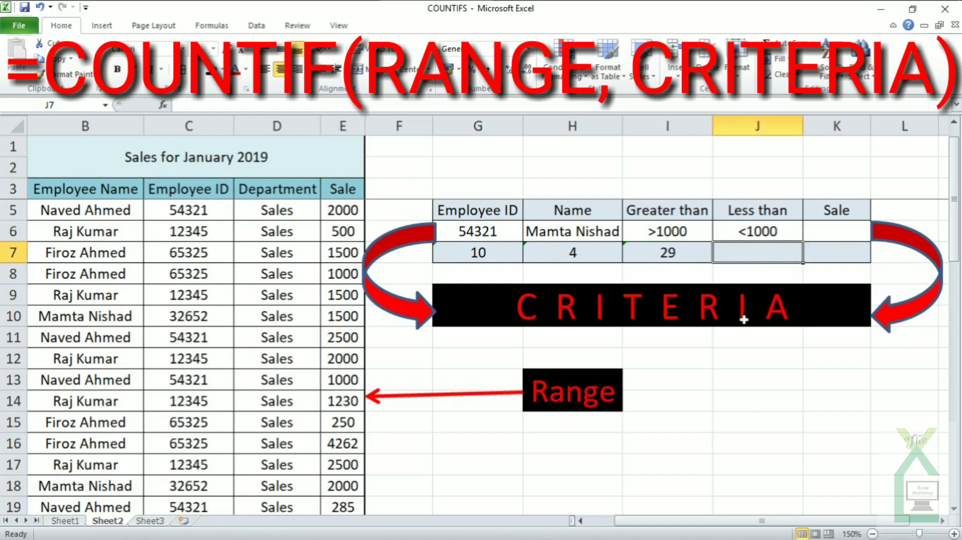
{"action": "type", "text": "="}
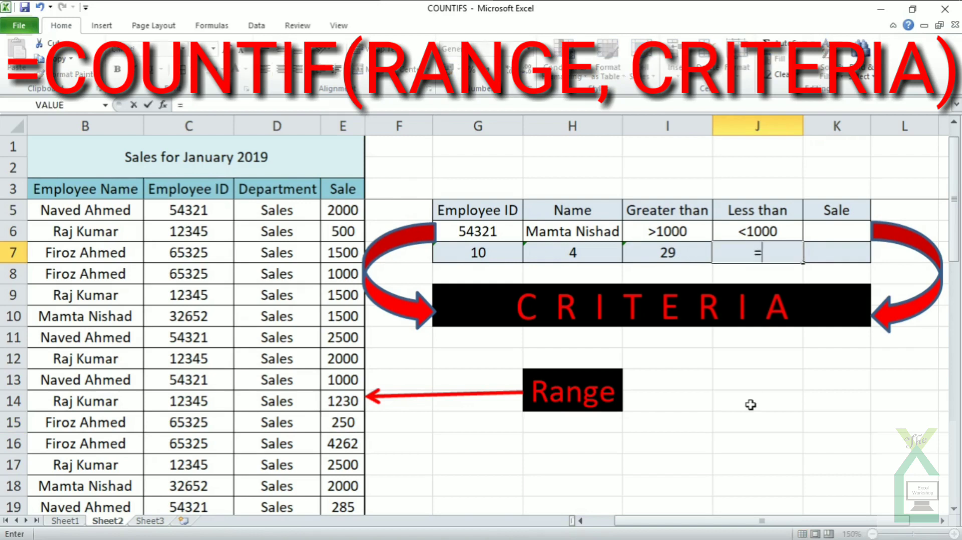
{"action": "type", "text": "countif"}
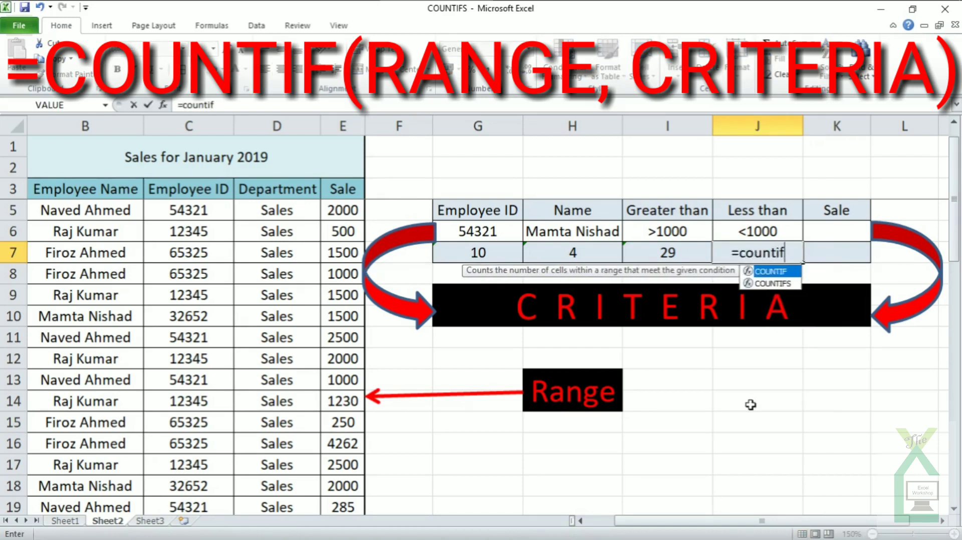
{"action": "key", "text": "Tab"}
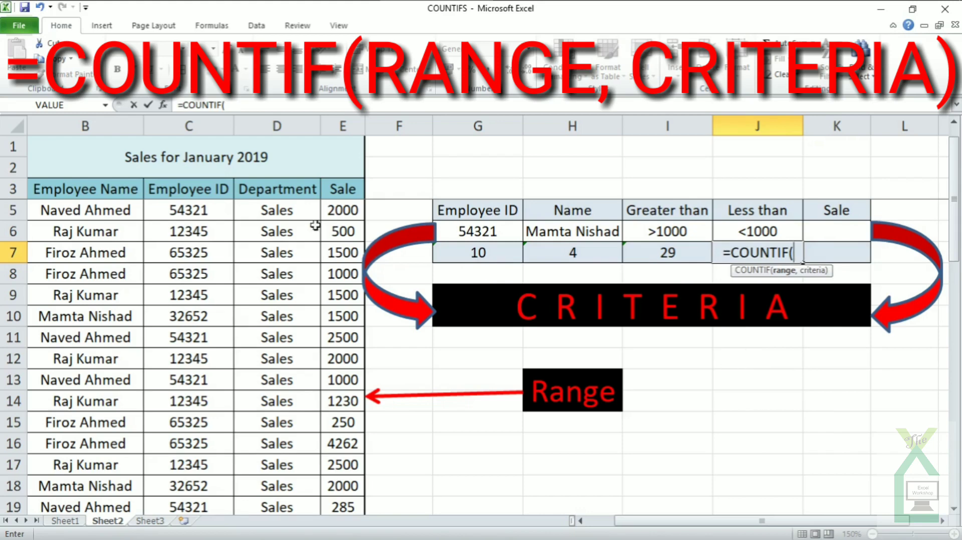
{"action": "left_click", "coordinate": [330, 213]}
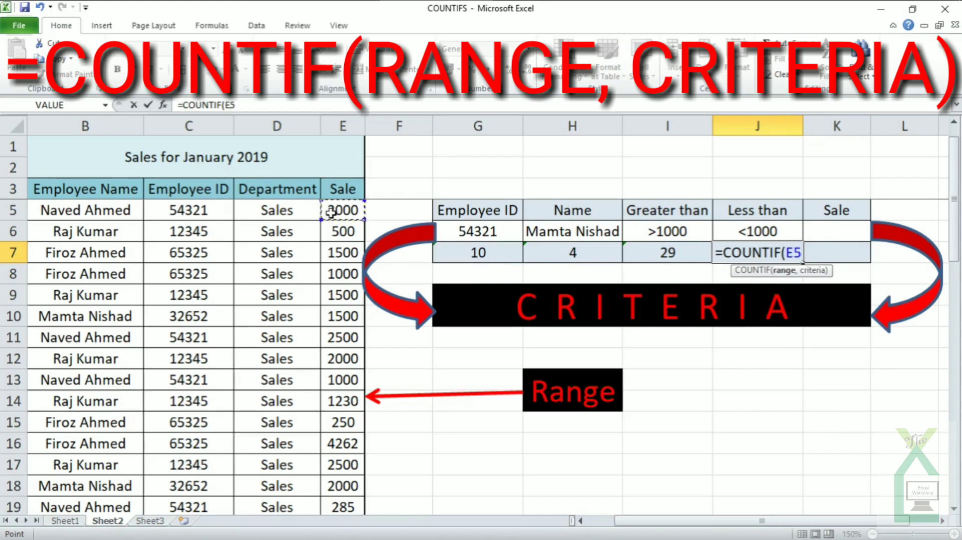
{"action": "key", "text": "ctrl+shift+Down"}
{"action": "type", "text": ","}
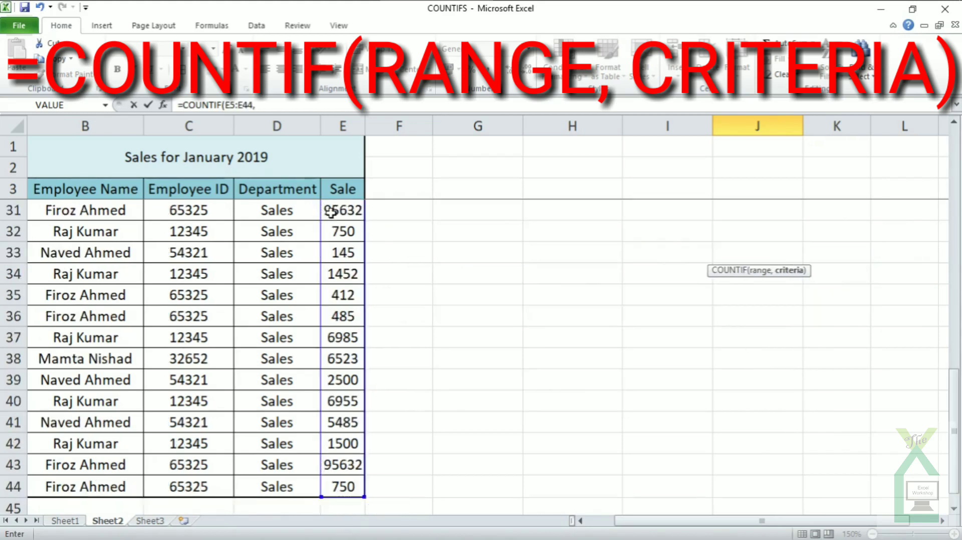
{"action": "scroll", "coordinate": [331, 213], "scroll_direction": "up", "scroll_amount": 8}
{"action": "left_click", "coordinate": [758, 210]}
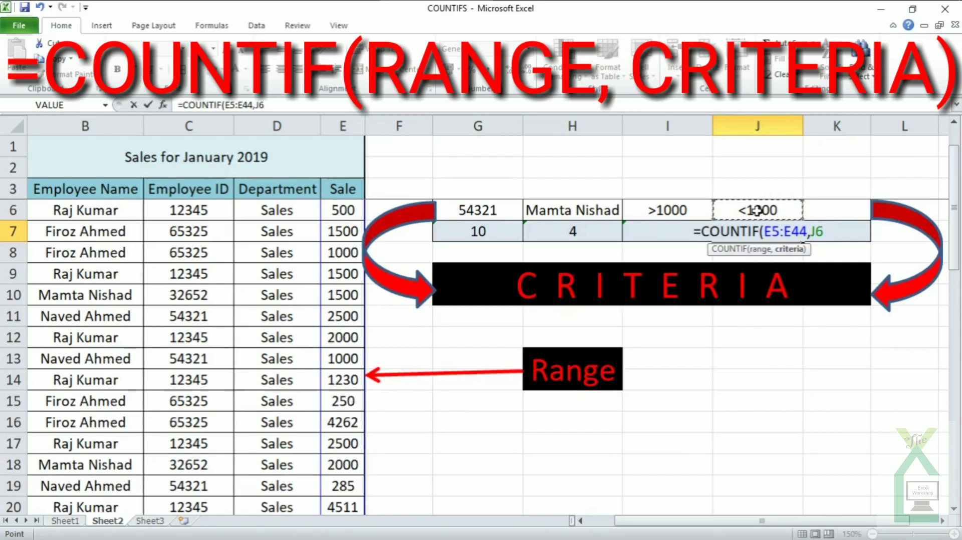
{"action": "type", "text": ")"}
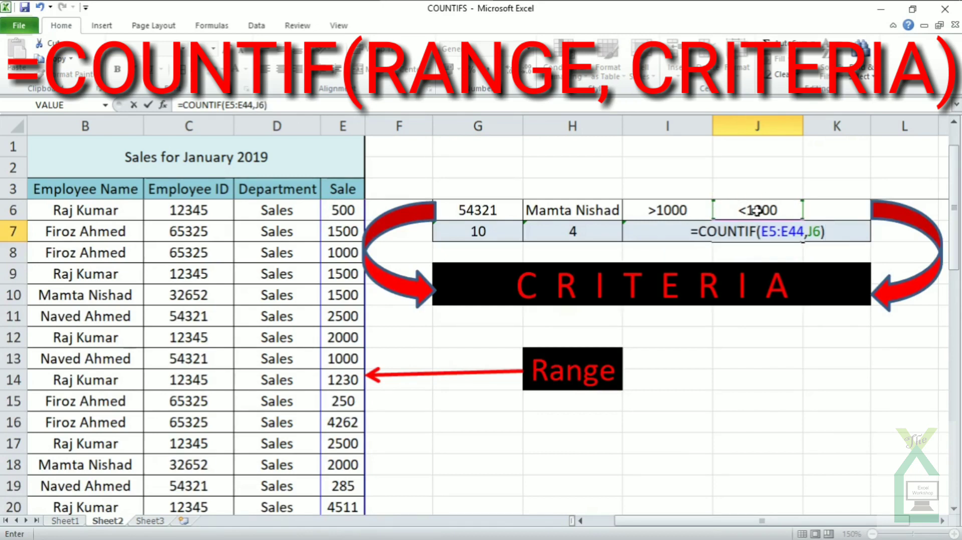
{"action": "key", "text": "Return"}
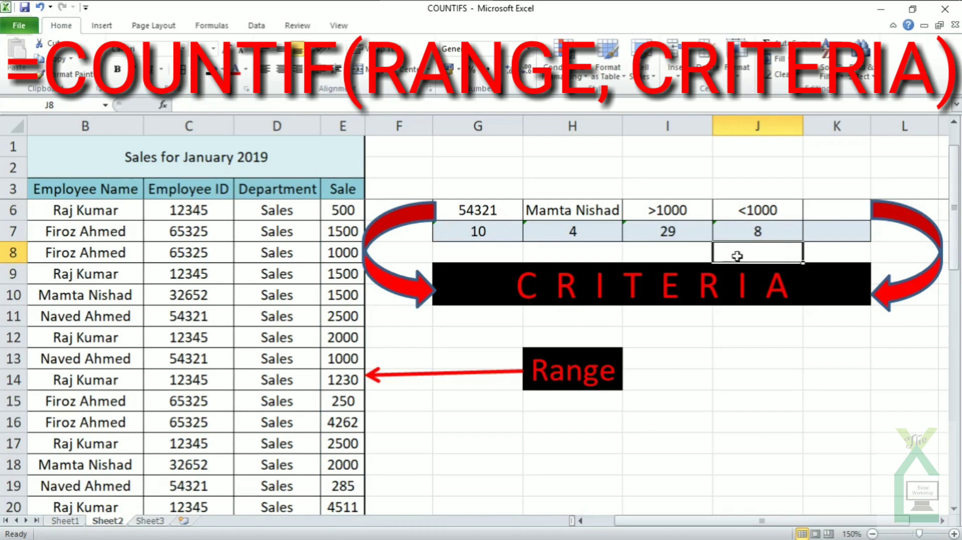
- Examine the individual sales in column E for amounts that meet the <1000 criterion in J6
{"action": "left_click", "coordinate": [343, 210]}
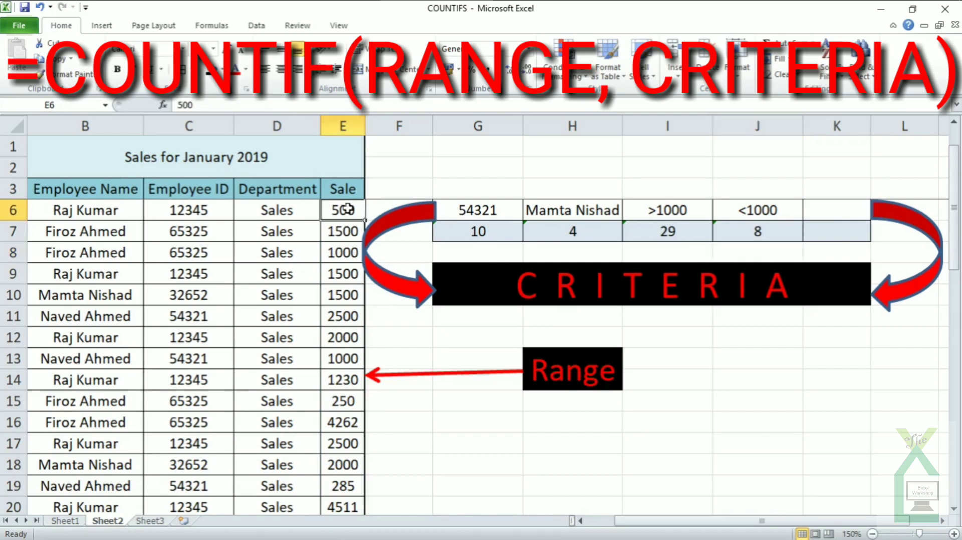
{"action": "left_click", "coordinate": [342, 397]}
{"action": "left_click", "coordinate": [348, 209]}
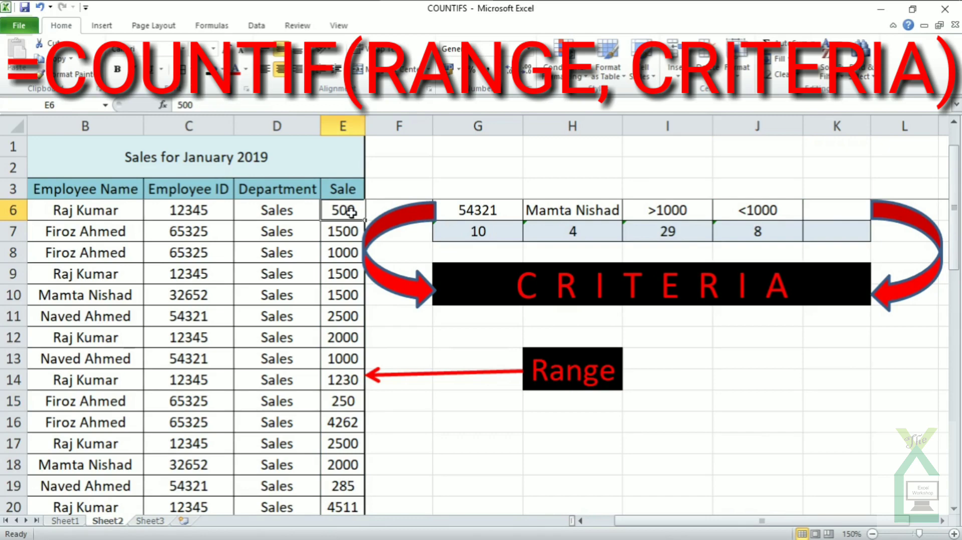
{"action": "left_click", "coordinate": [347, 399]}
{"action": "left_click", "coordinate": [345, 483]}
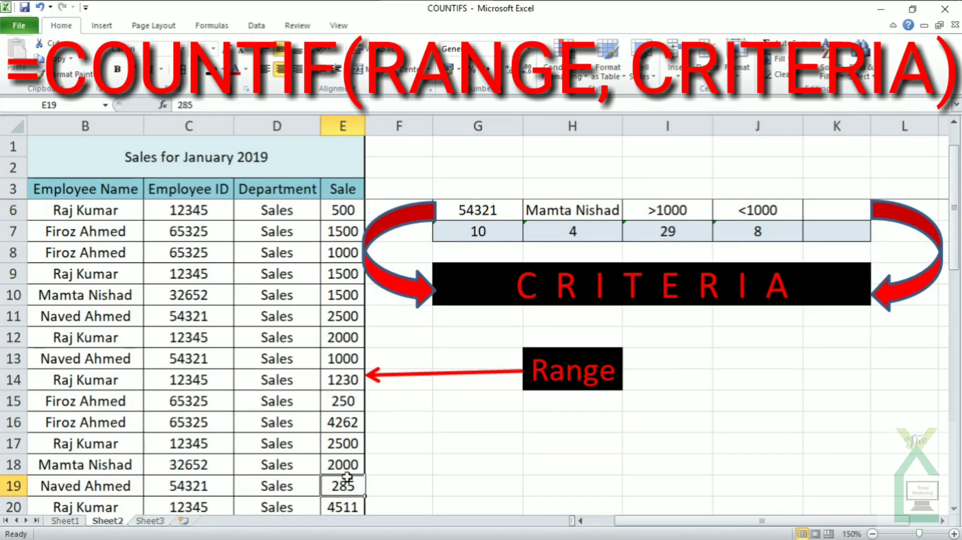
{"action": "key", "text": "Down"}
{"action": "key", "text": "Down"}
{"action": "key", "text": "Down"}
{"action": "key", "text": "Down"}
{"action": "key", "text": "Down"}
{"action": "key", "text": "Down"}
{"action": "key", "text": "Down"}
{"action": "key", "text": "Down"}
{"action": "key", "text": "Down"}
{"action": "key", "text": "Down"}
{"action": "key", "text": "Down"}
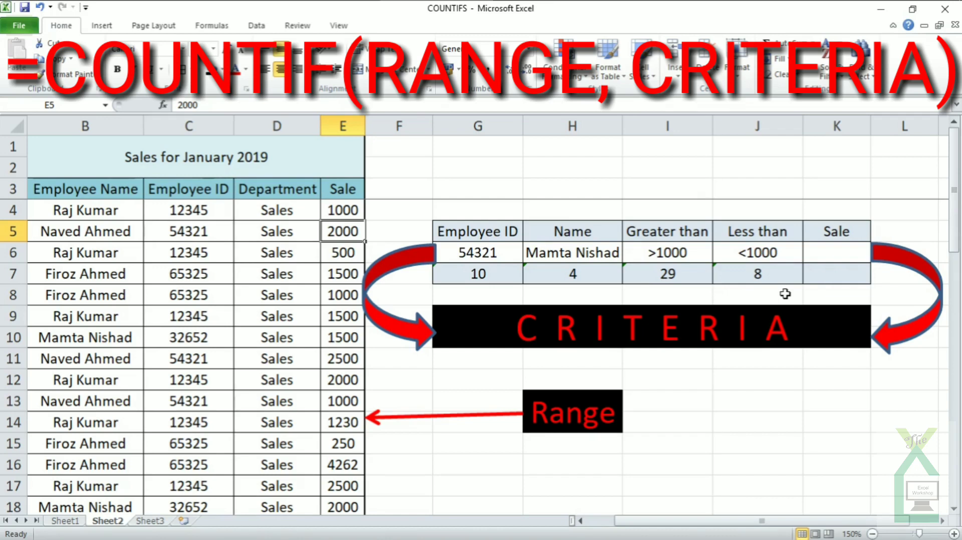
- Enter the formula =COUNTIF(E4:E44,K6) in K7 to count the sales equal to the Sale criterion in K6
{"action": "left_click", "coordinate": [835, 256]}
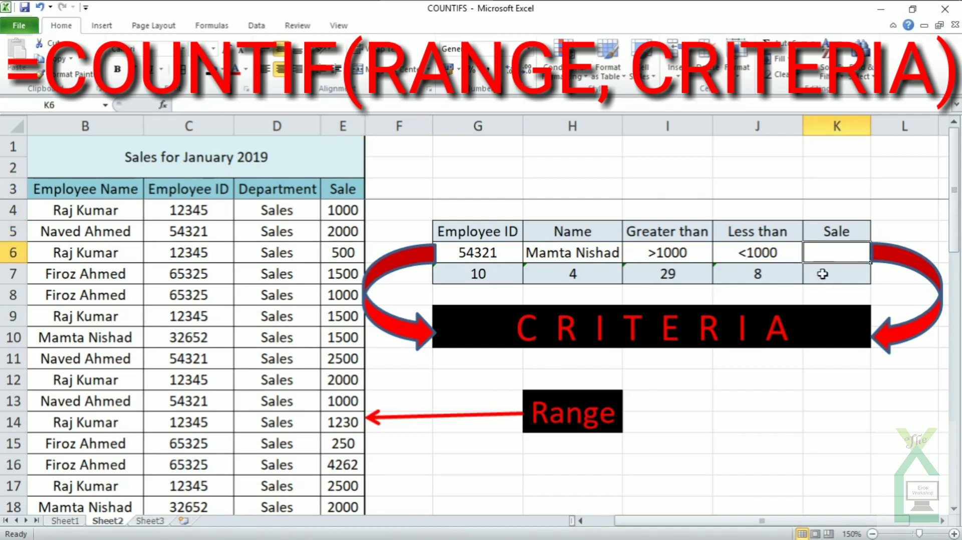
{"action": "left_click", "coordinate": [818, 274]}
{"action": "type", "text": "="}
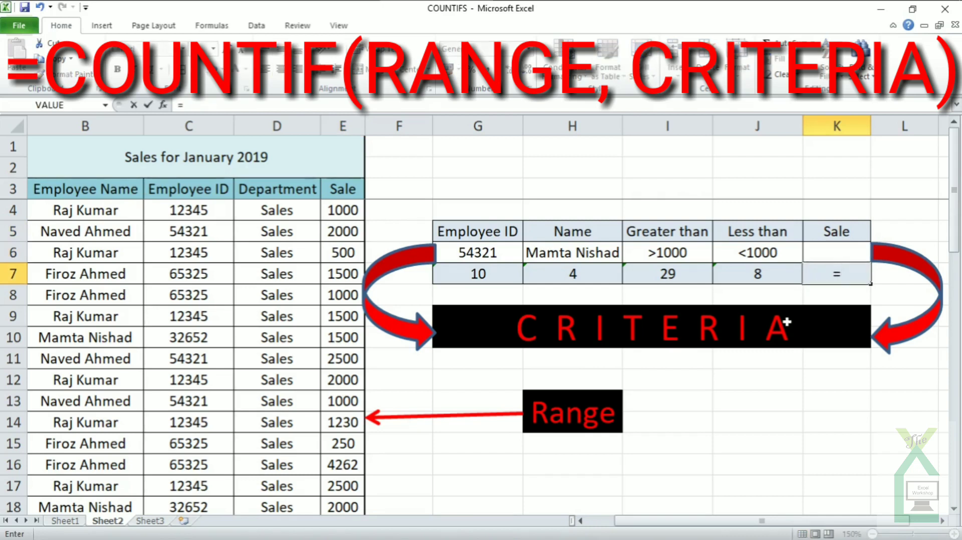
{"action": "type", "text": "countif"}
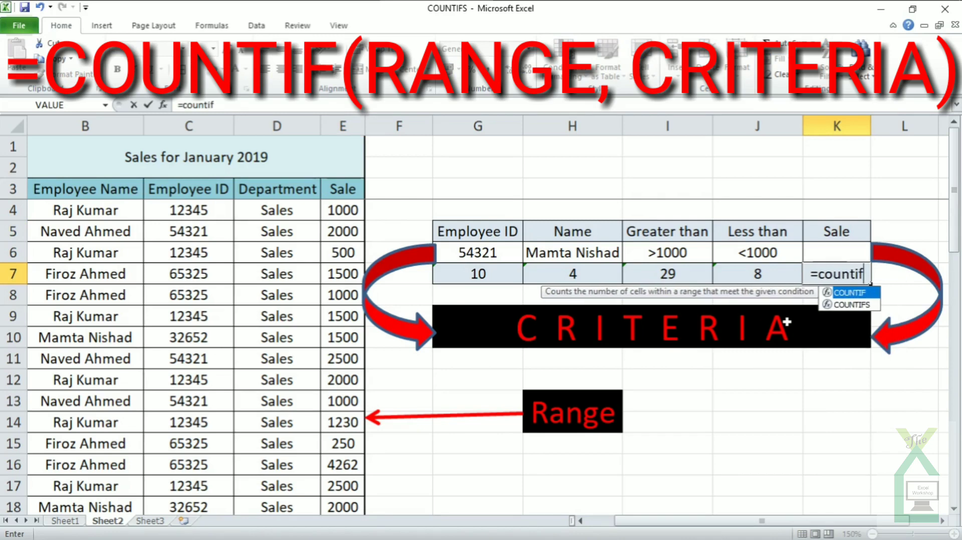
{"action": "key", "text": "Tab"}
{"action": "left_click", "coordinate": [343, 218]}
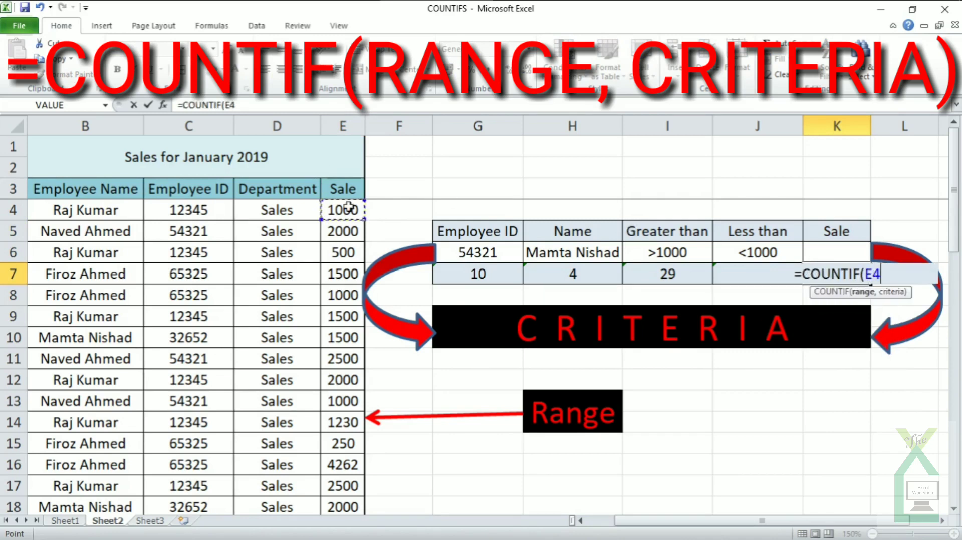
{"action": "key", "text": "ctrl+shift+Down"}
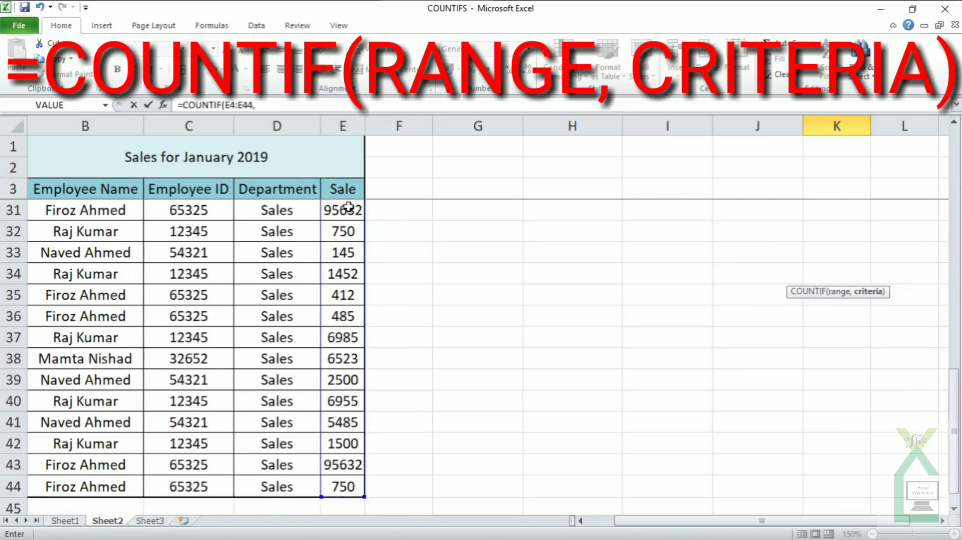
{"action": "type", "text": ","}
{"action": "key", "text": "Up"}
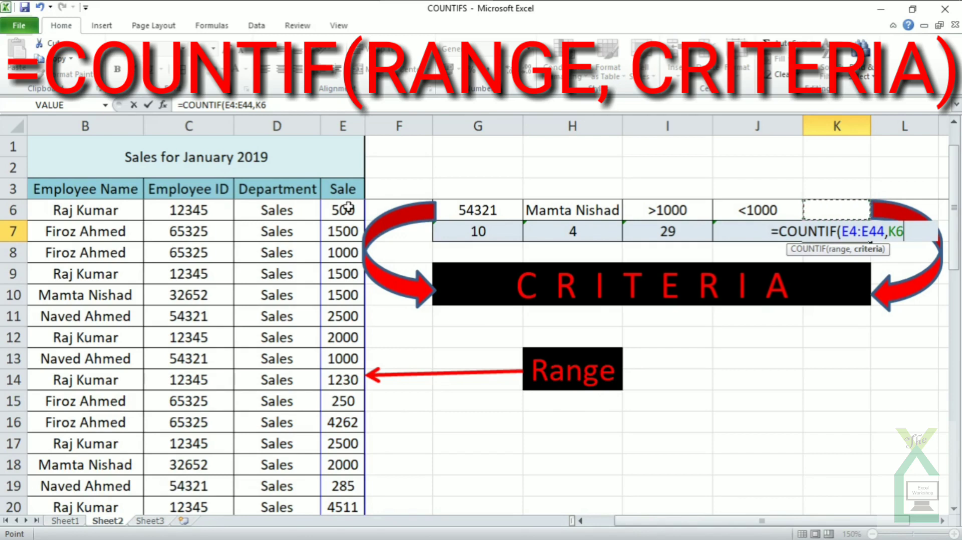
{"action": "type", "text": ")"}
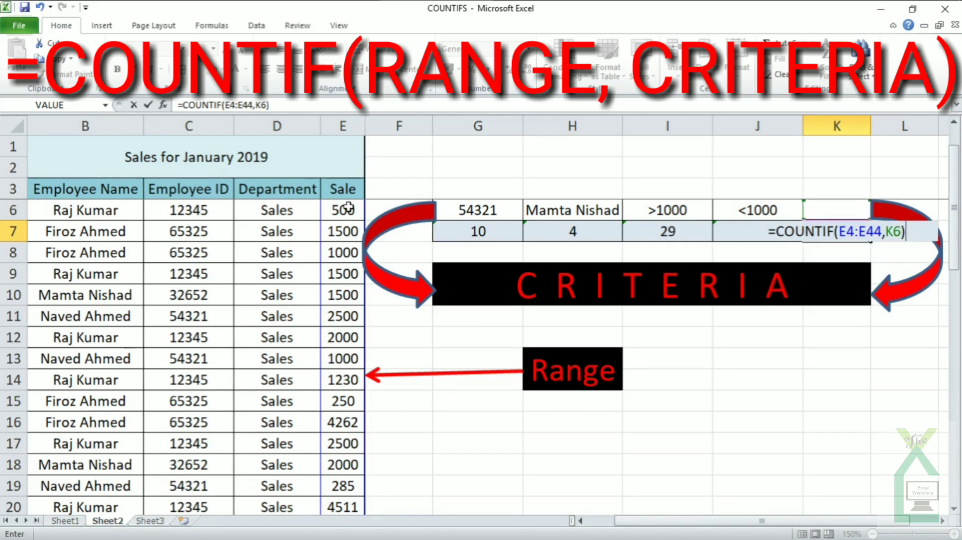
{"action": "key", "text": "Return"}
- Set the exact Sale criterion in K6 to 2000
{"action": "key", "text": "Up"}
{"action": "key", "text": "Up"}
{"action": "key", "text": "Up"}
{"action": "key", "text": "Down"}
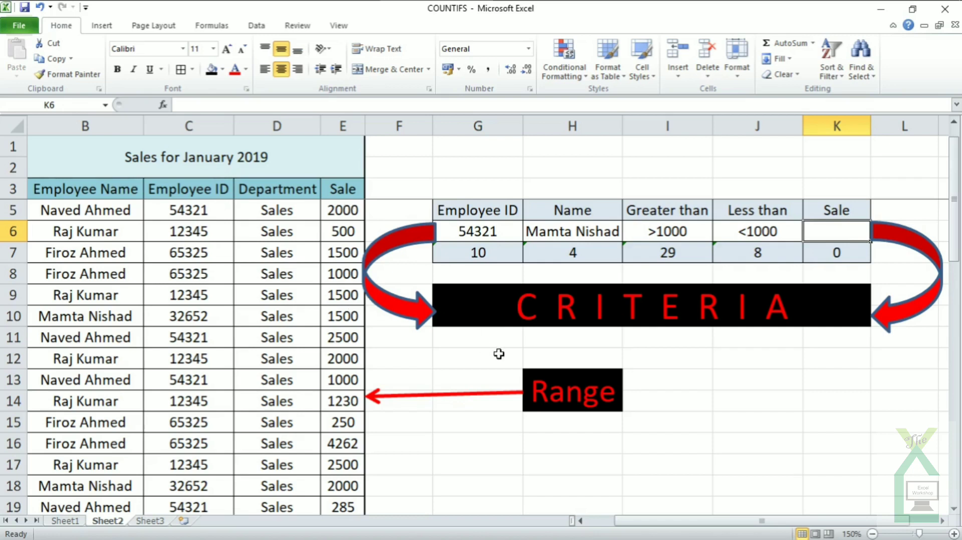
{"action": "type", "text": "2000"}
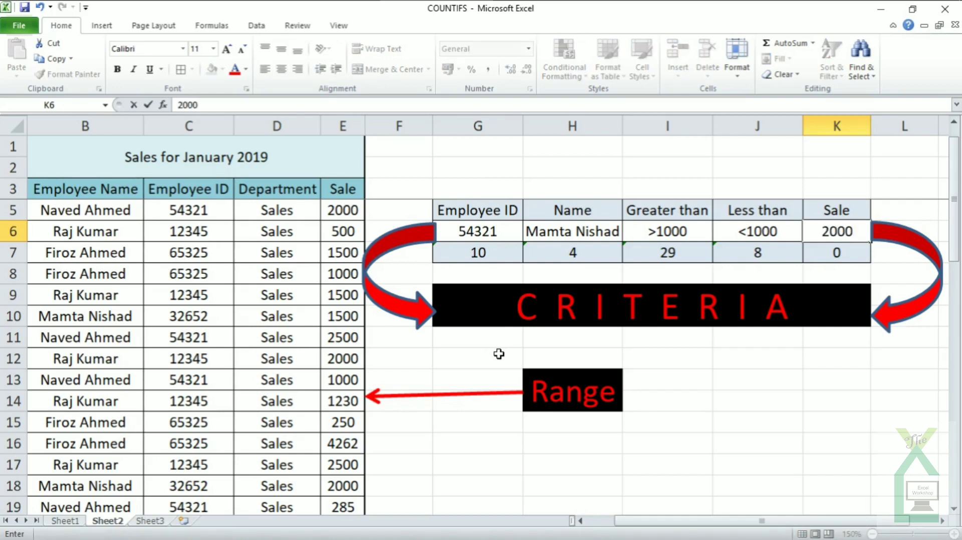
{"action": "key", "text": "Return"}
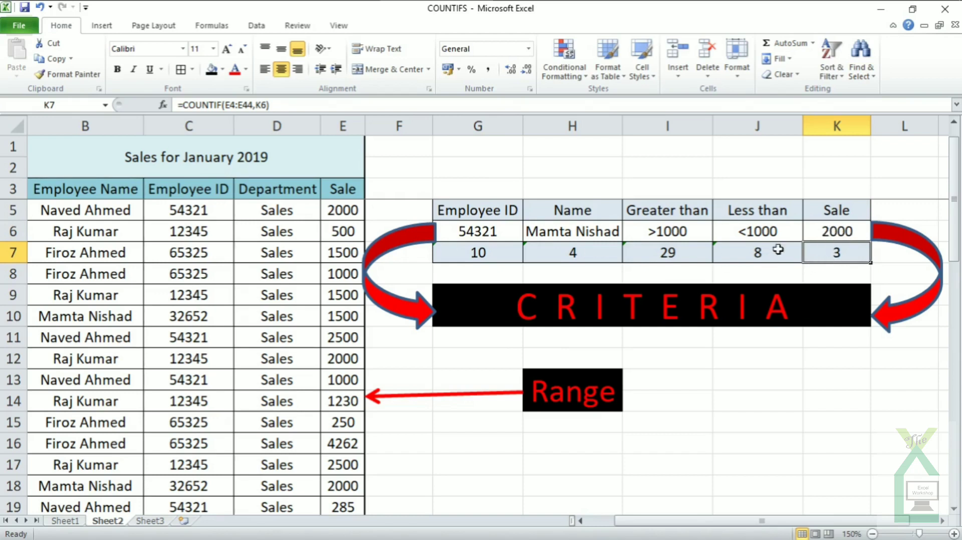
- Test the Sale criterion in K6 with the values 1500, 3000, 4000 and 2500 in turn
{"action": "key", "text": "Up"}
{"action": "type", "text": "1500"}
{"action": "key", "text": "Return"}
{"action": "key", "text": "Up"}
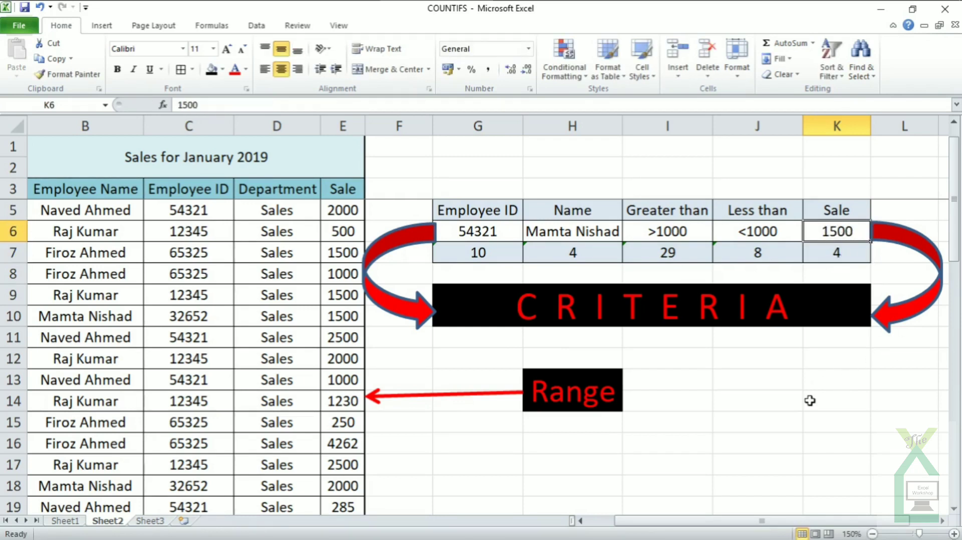
{"action": "type", "text": "3000"}
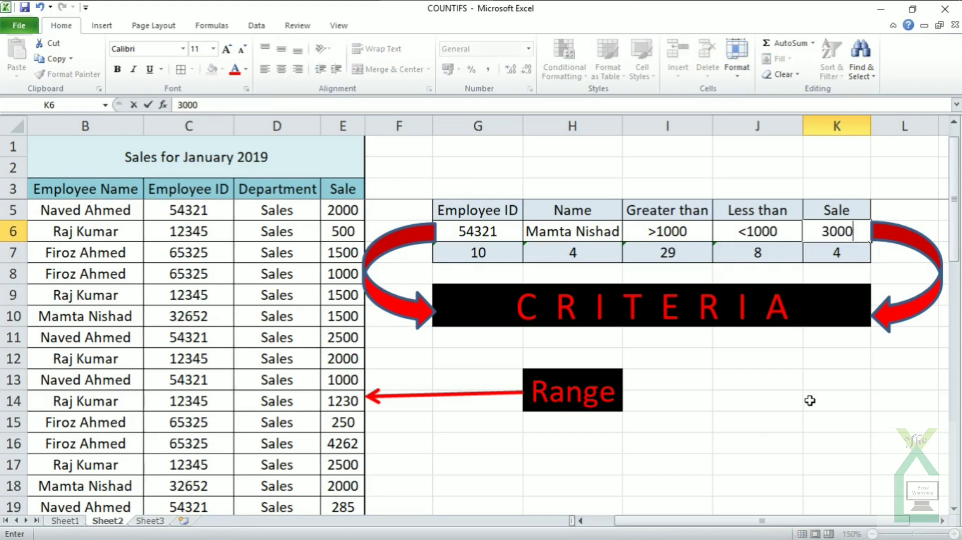
{"action": "key", "text": "Return"}
{"action": "key", "text": "Up"}
{"action": "type", "text": "4000"}
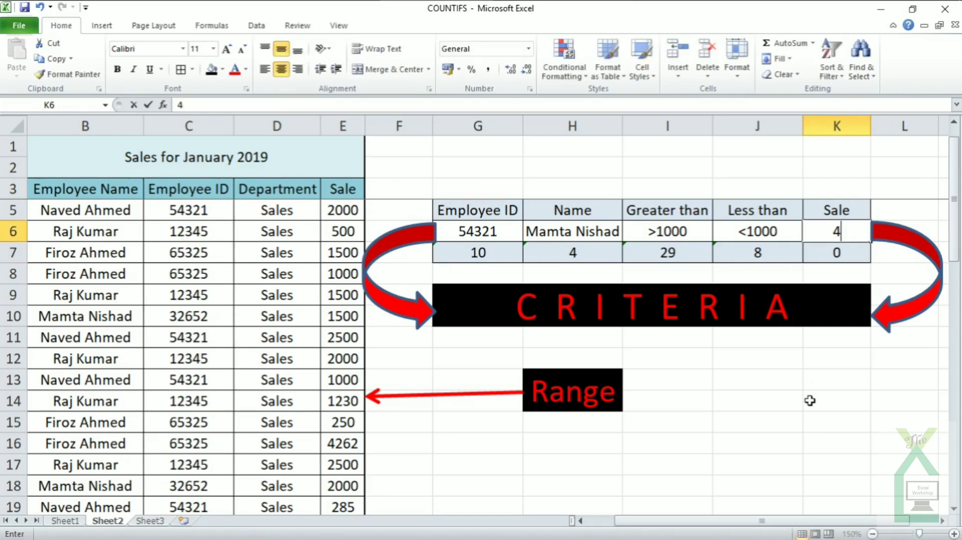
{"action": "key", "text": "Return"}
{"action": "key", "text": "Up"}
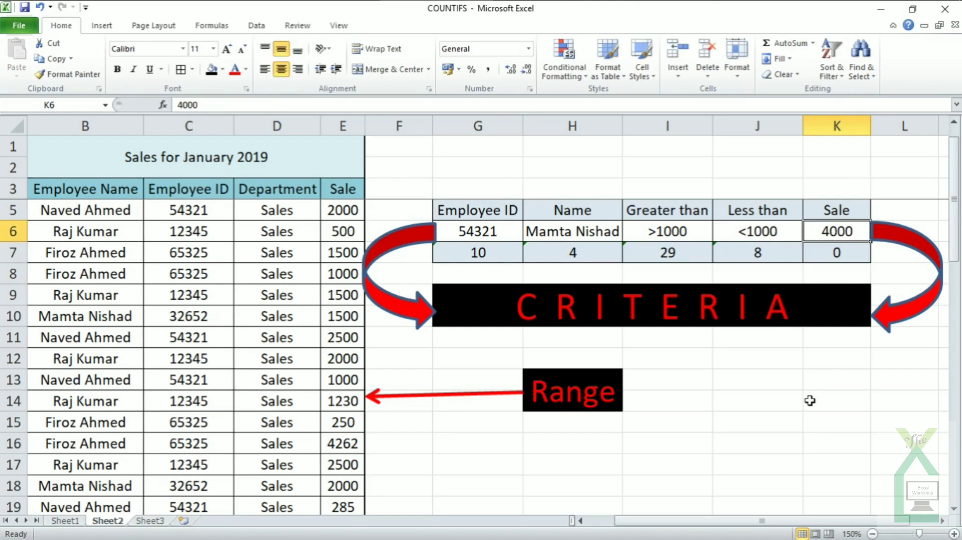
{"action": "type", "text": "2500"}
{"action": "key", "text": "Return"}
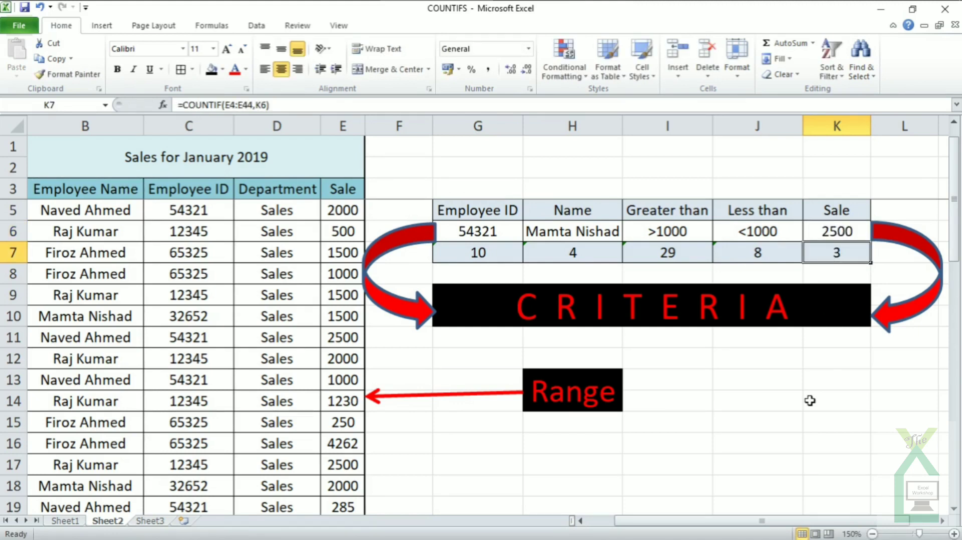
- Replace the Sale criterion in K6 with 1000
{"action": "key", "text": "Up"}
{"action": "type", "text": "10000"}
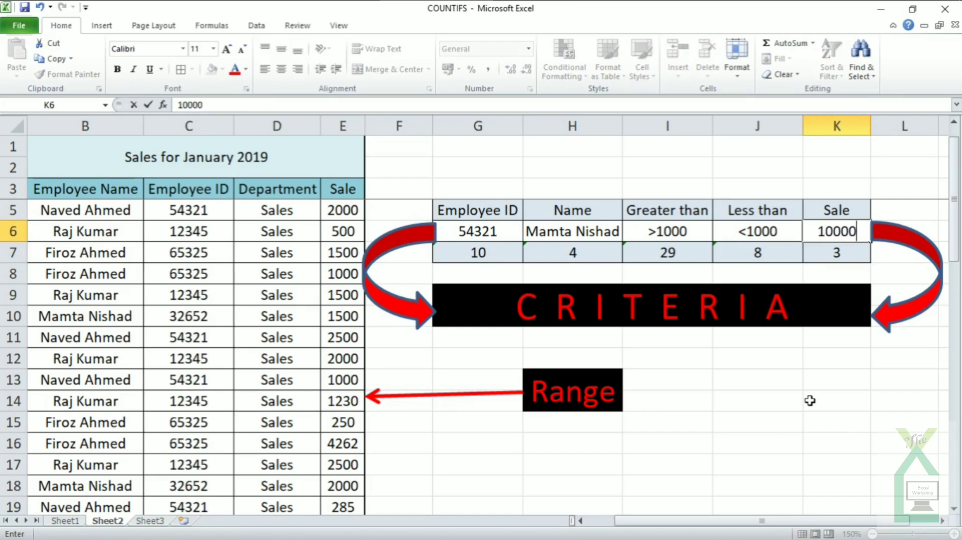
{"action": "key", "text": "BackSpace"}
{"action": "key", "text": "Return"}
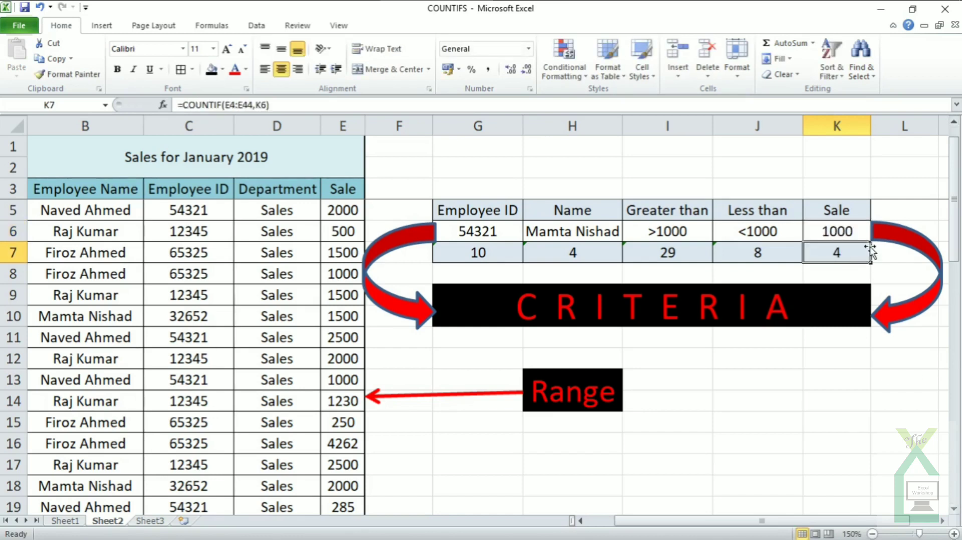